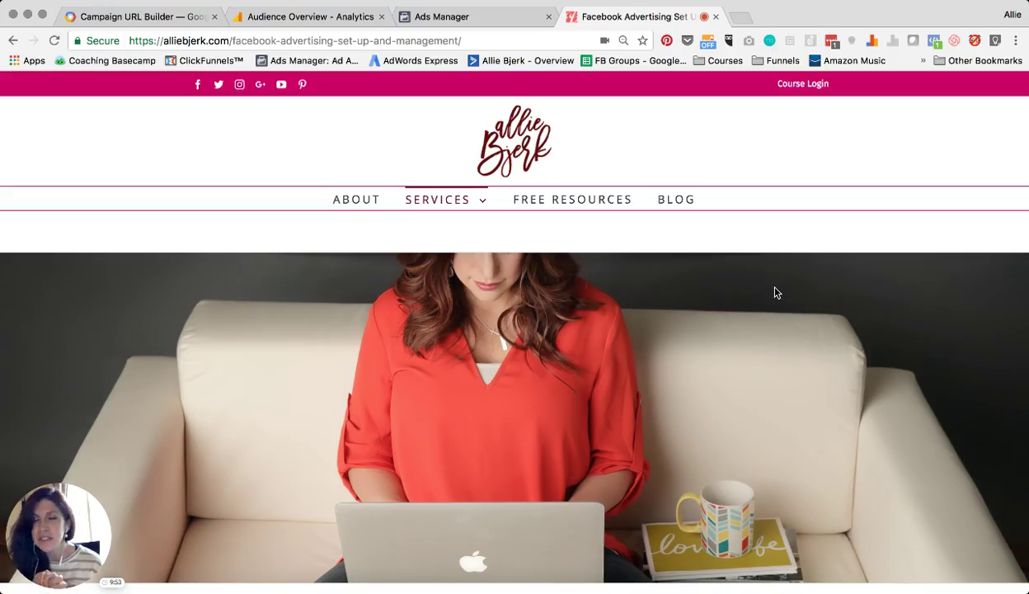
# Switch to the Campaign URL Builder holding the landing-page URL, FacebookAdvertising source and CPC medium.
pyautogui.click(153, 20)
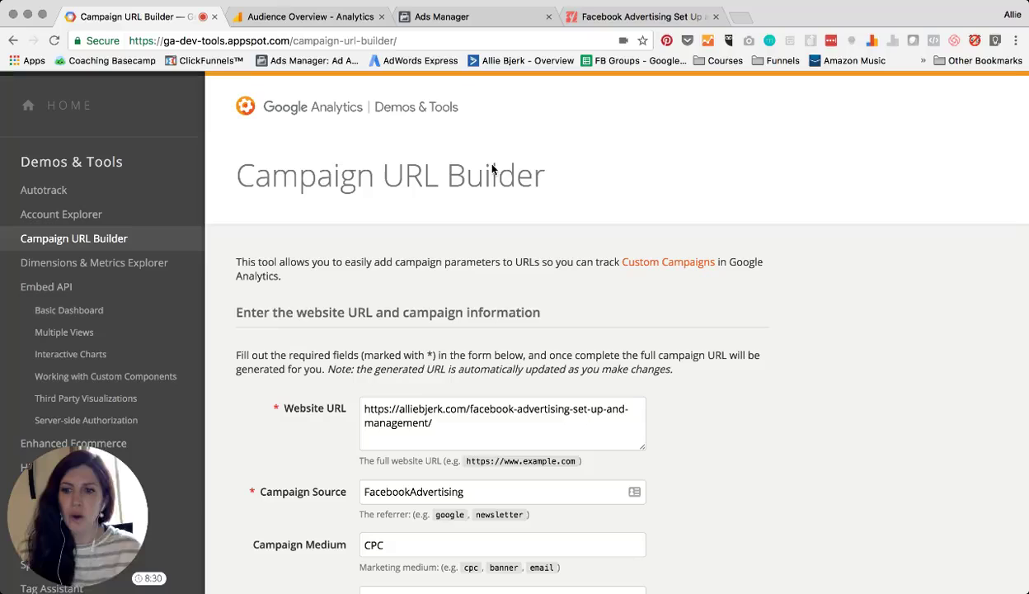
# Go back to the Google UTM results and reopen Campaign URL Builder from Google Analytics Demos & Tools.
pyautogui.click(13, 40)
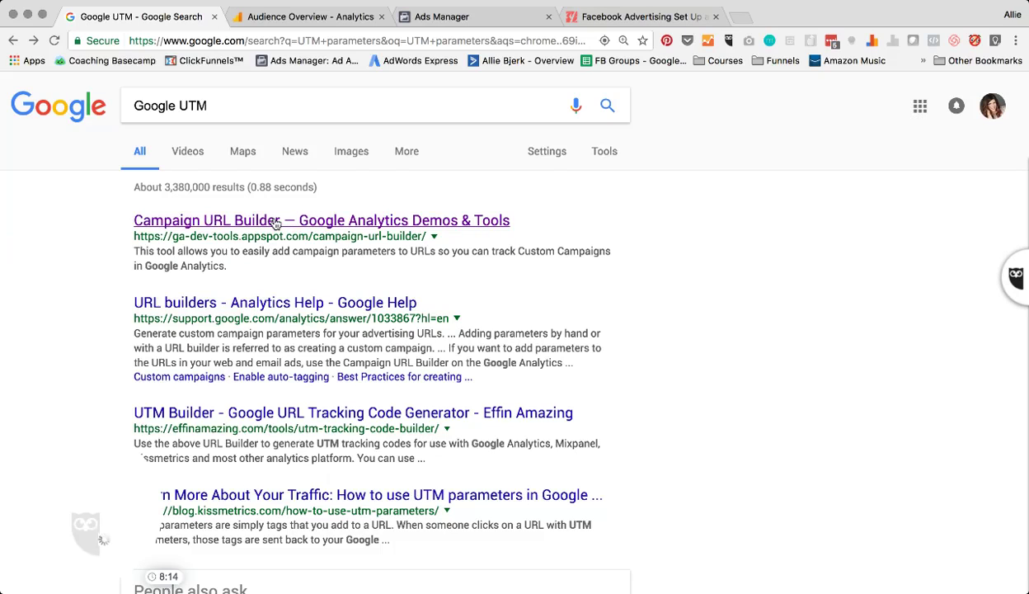
pyautogui.click(255, 222)
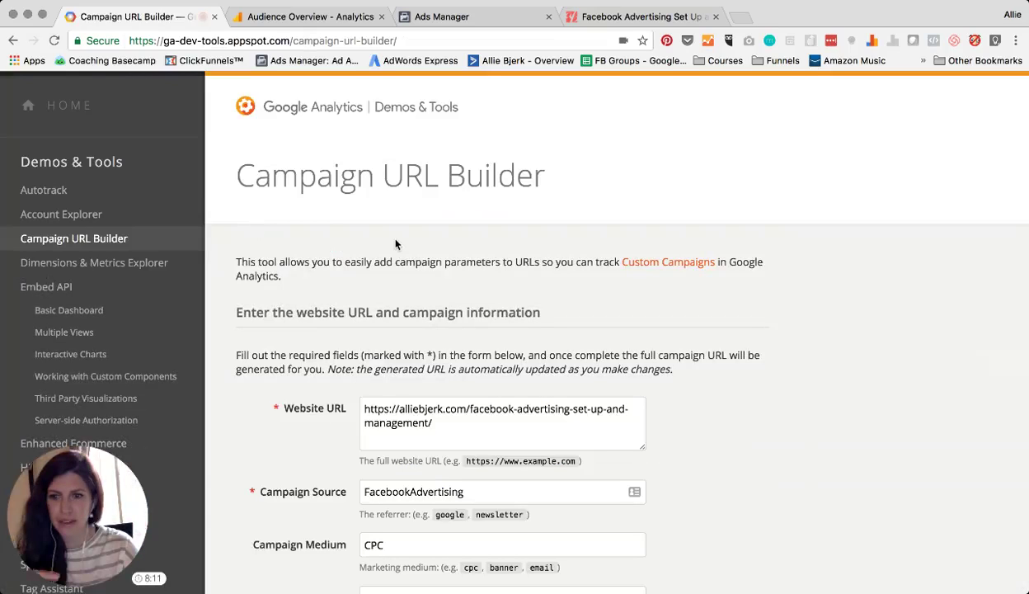
pyautogui.scroll(-2, 444, 248)
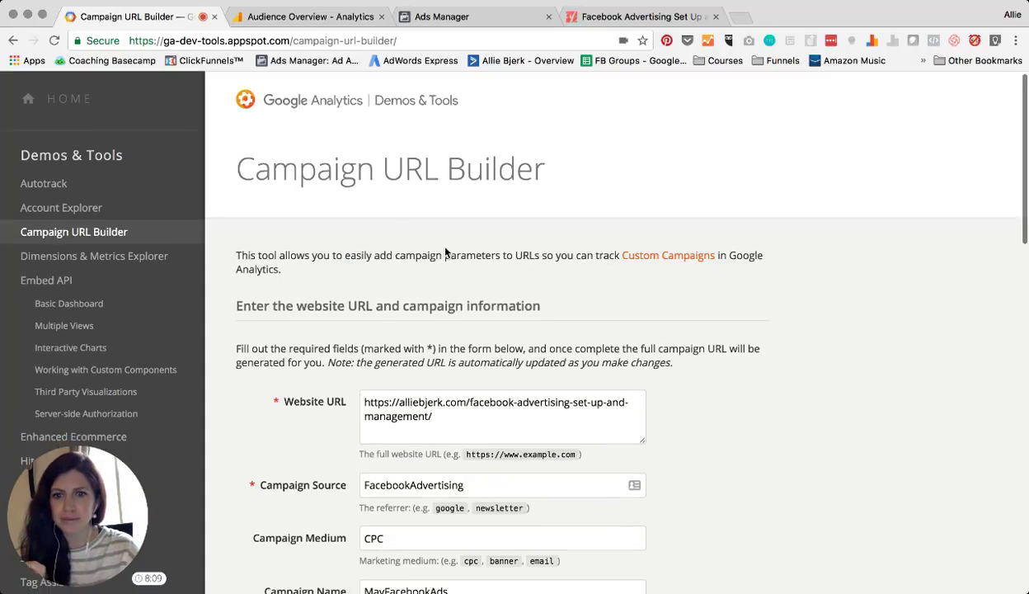
pyautogui.scroll(-3, 444, 247)
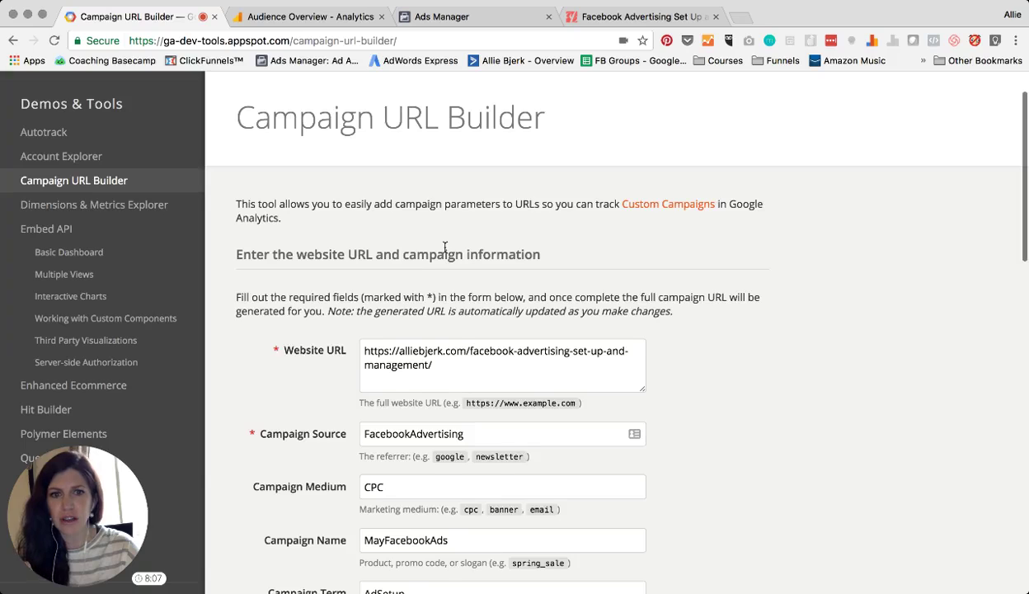
pyautogui.scroll(-3, 444, 248)
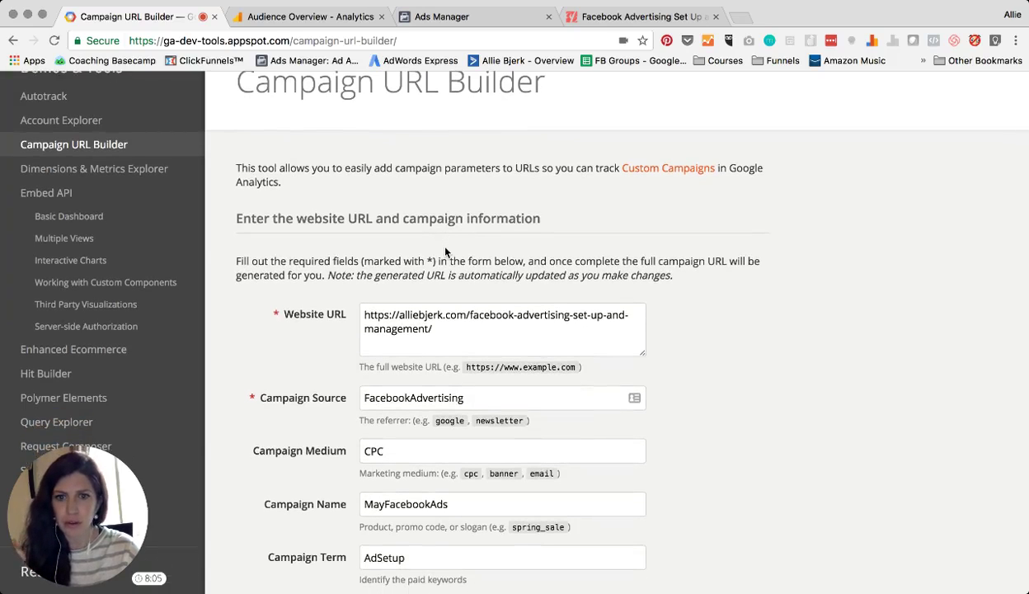
pyautogui.scroll(-1, 444, 251)
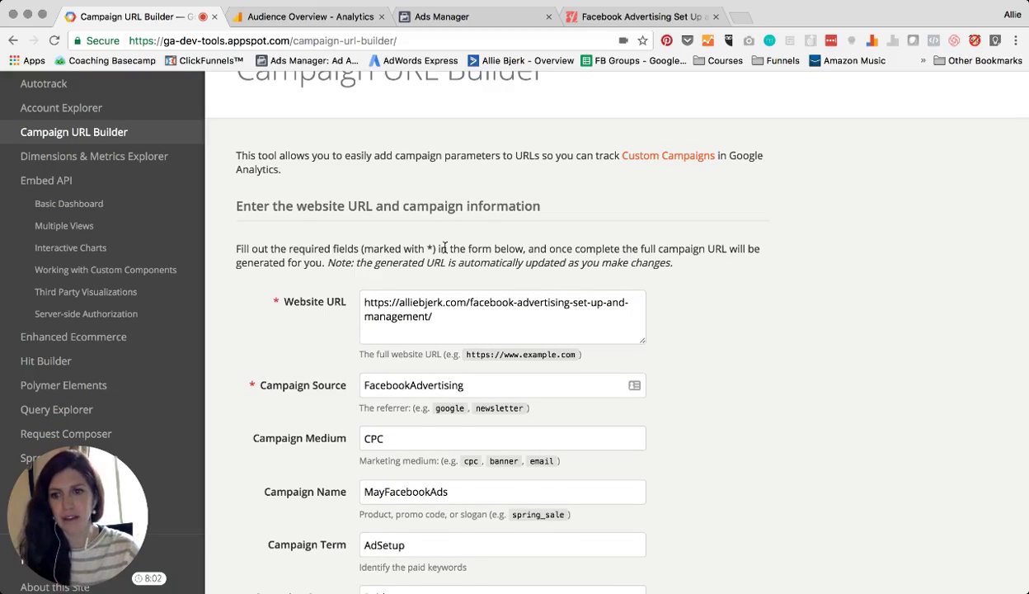
pyautogui.scroll(-1, 444, 248)
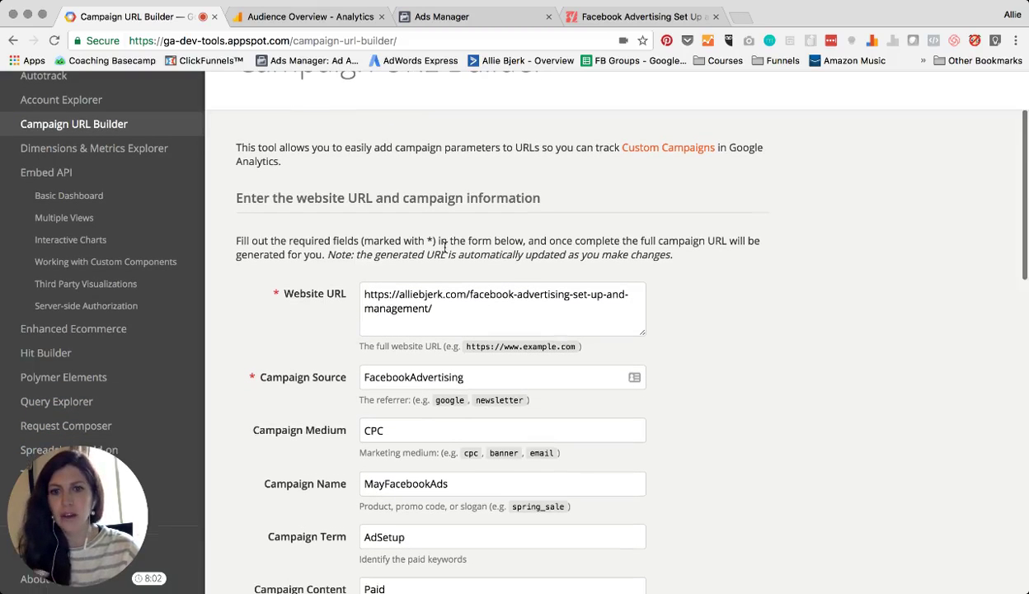
pyautogui.click(616, 18)
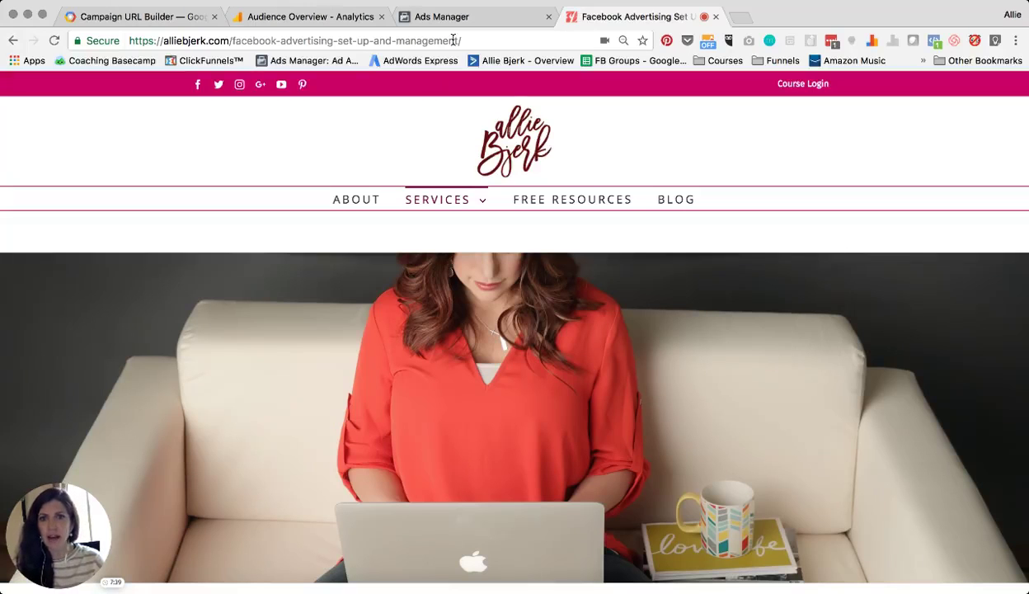
pyautogui.click(454, 42)
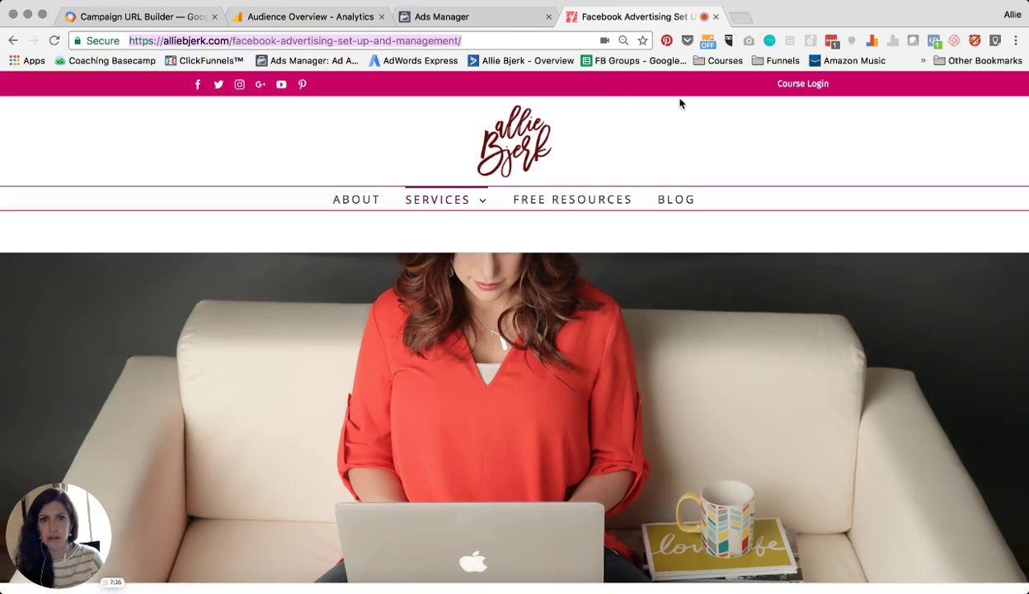
pyautogui.click(124, 14)
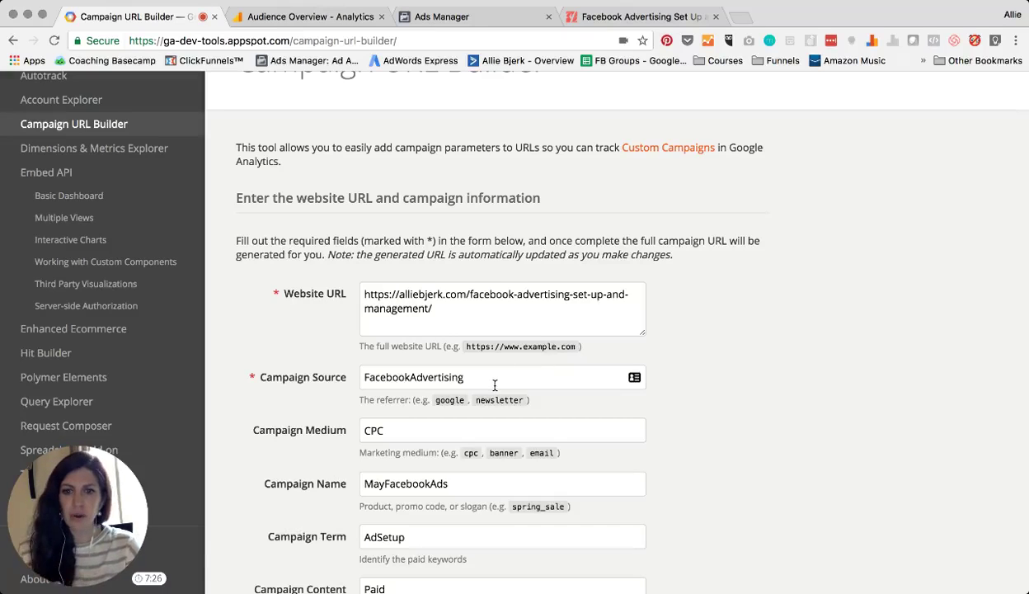
pyautogui.scroll(-2, 495, 385)
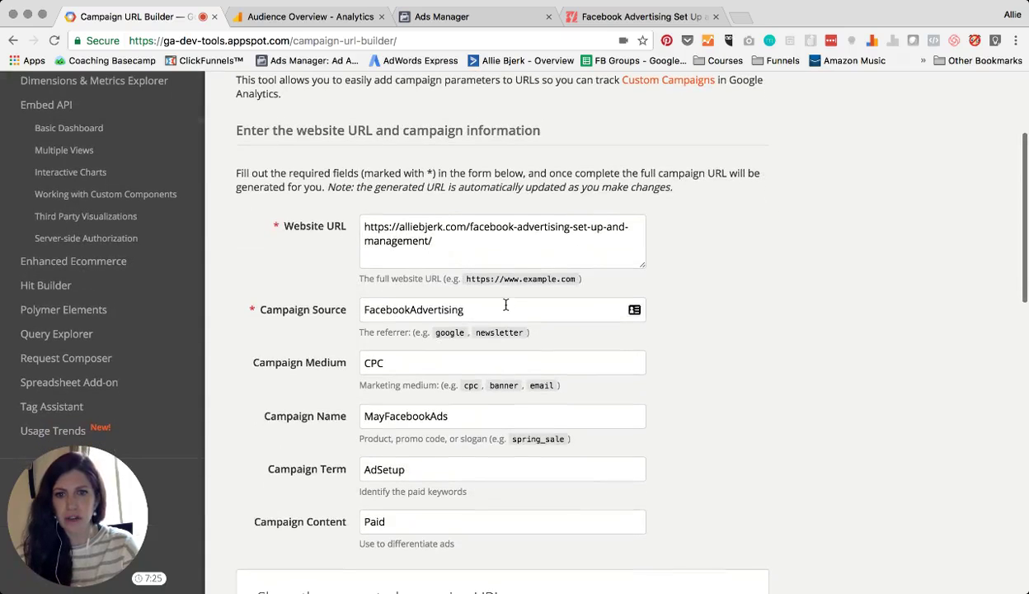
pyautogui.click(505, 305)
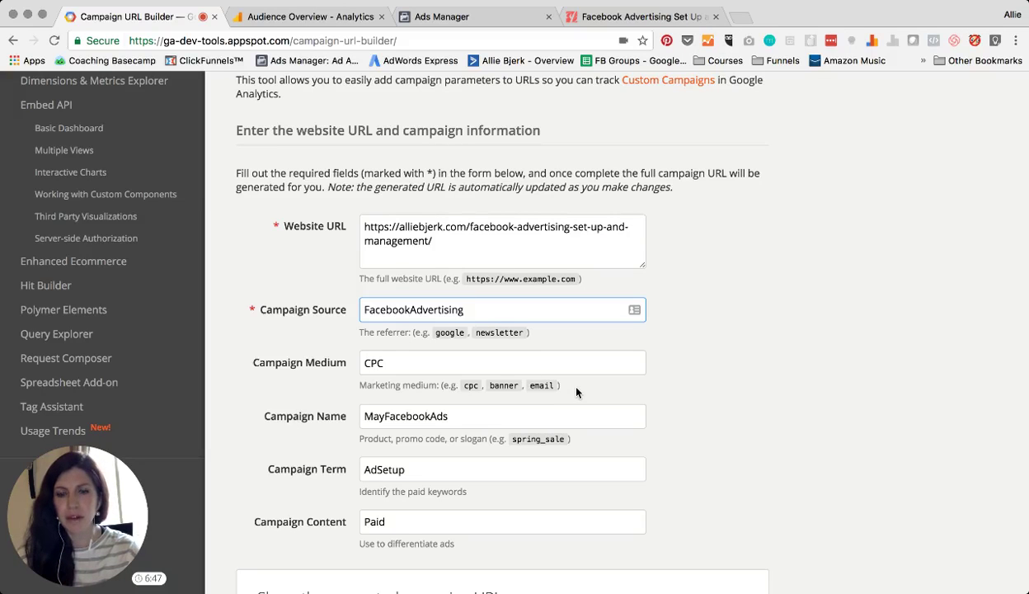
pyautogui.scroll(-1, 576, 392)
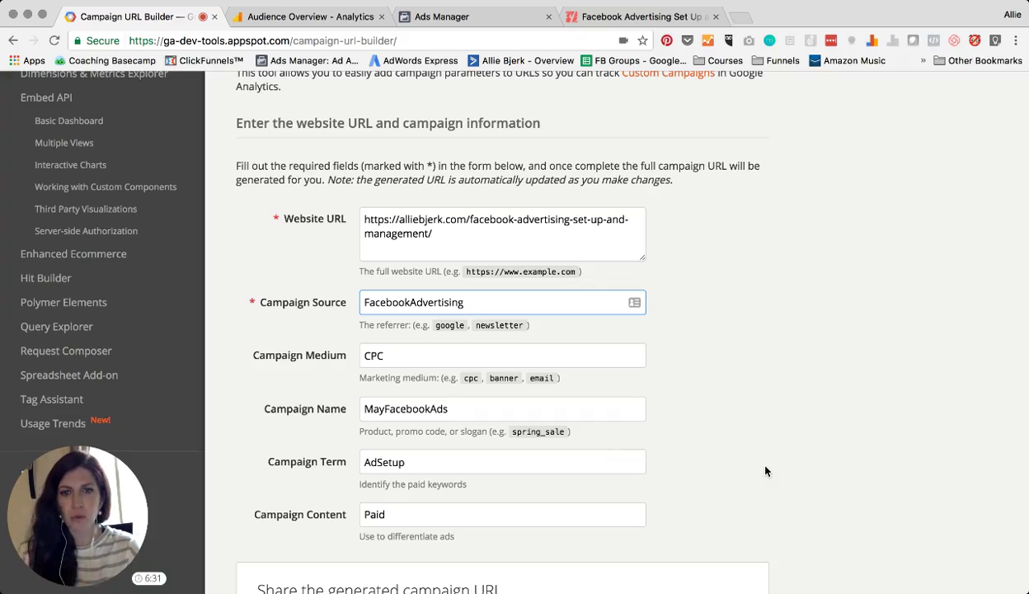
pyautogui.scroll(-2, 765, 471)
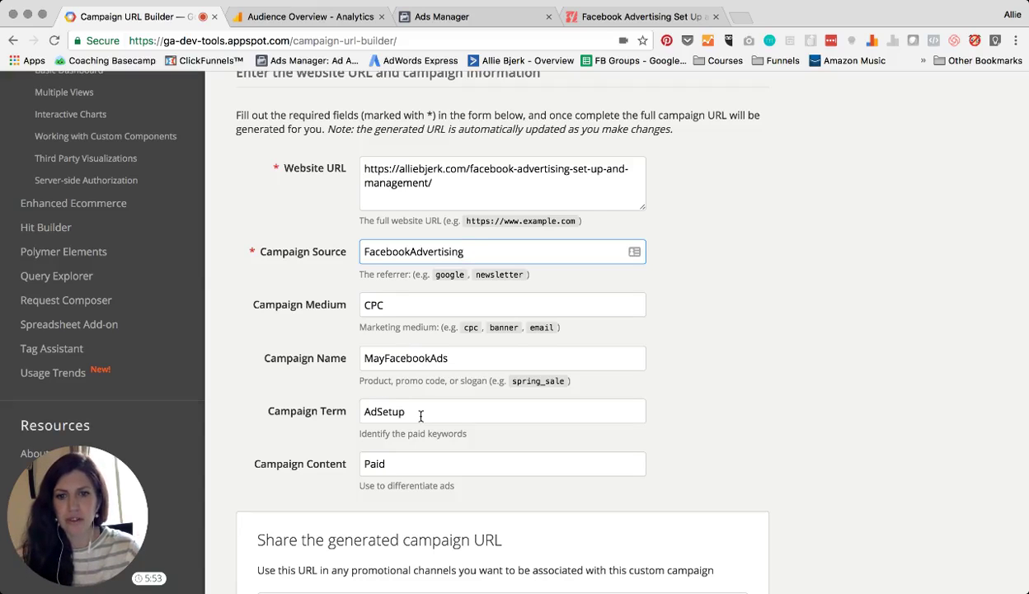
pyautogui.scroll(-1, 420, 415)
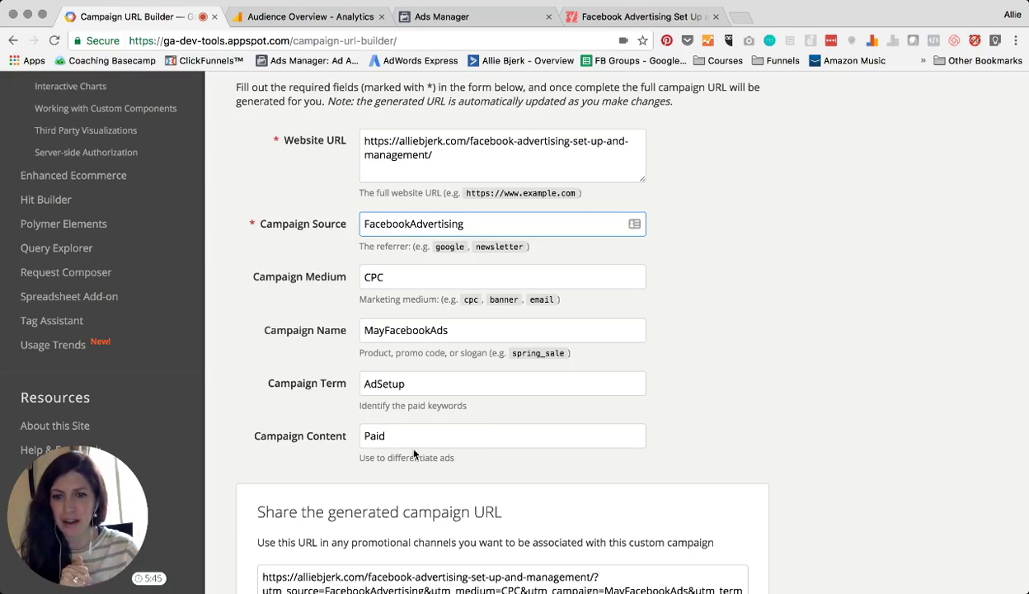
# Select the entire generated campaign URL, including its utm parameters, in the builder.
pyautogui.scroll(-1, 448, 457)
pyautogui.scroll(-1, 448, 457)
pyautogui.scroll(-2, 462, 429)
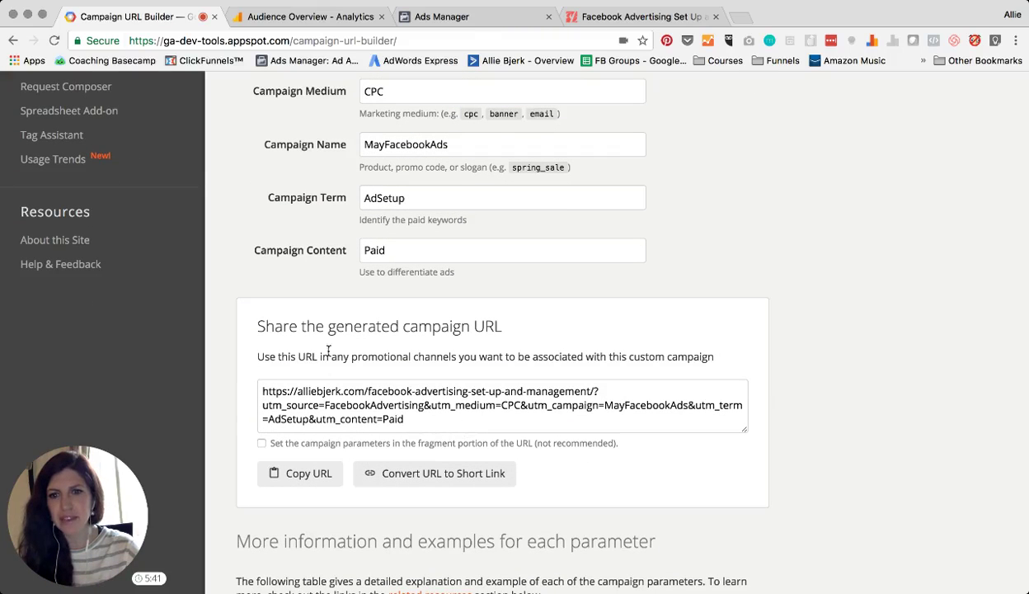
pyautogui.click(471, 425)
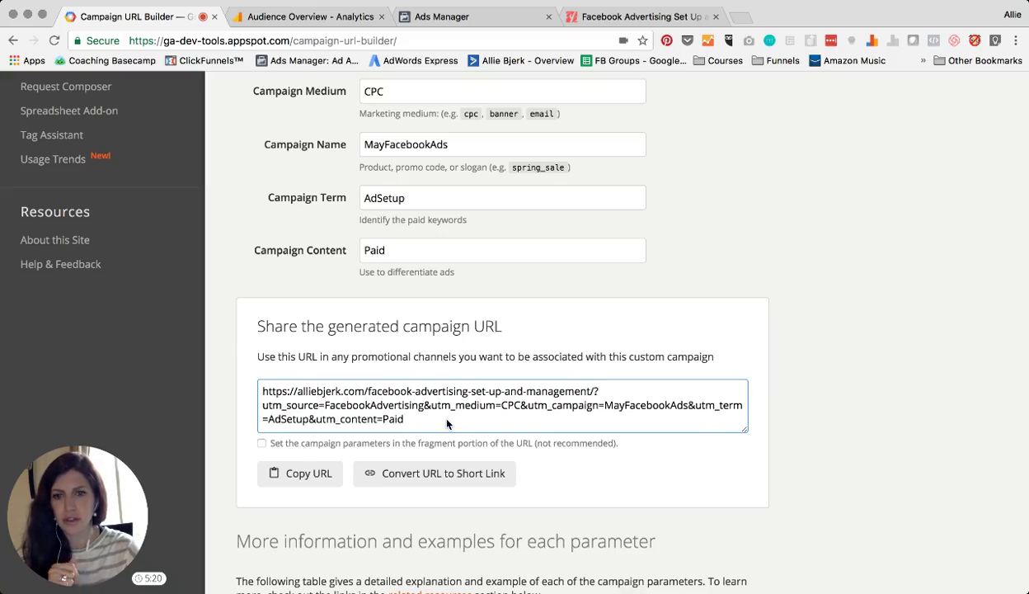
pyautogui.scroll(6, 446, 424)
pyautogui.scroll(-3, 493, 248)
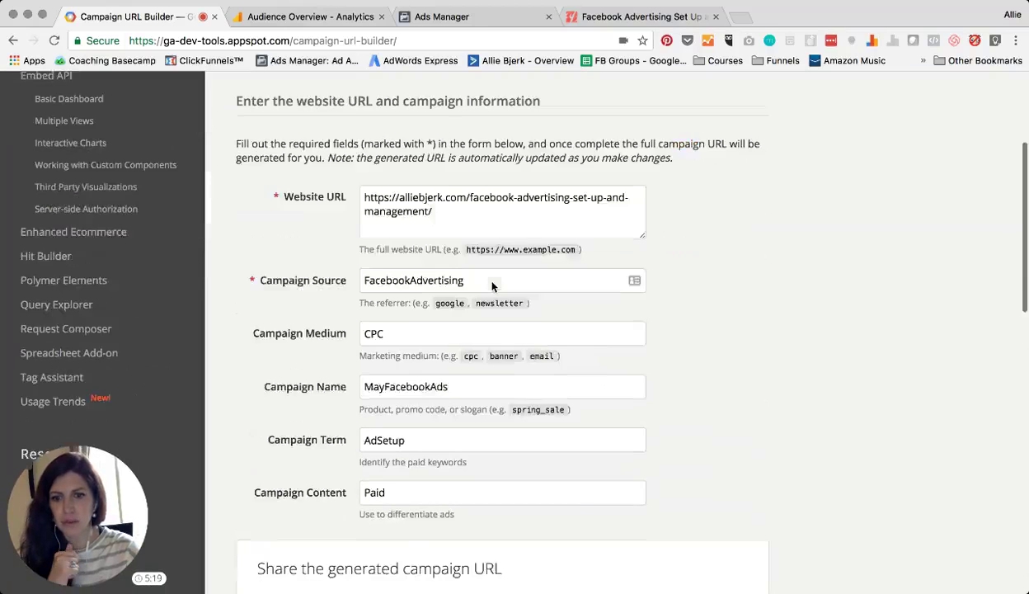
pyautogui.scroll(-5, 478, 296)
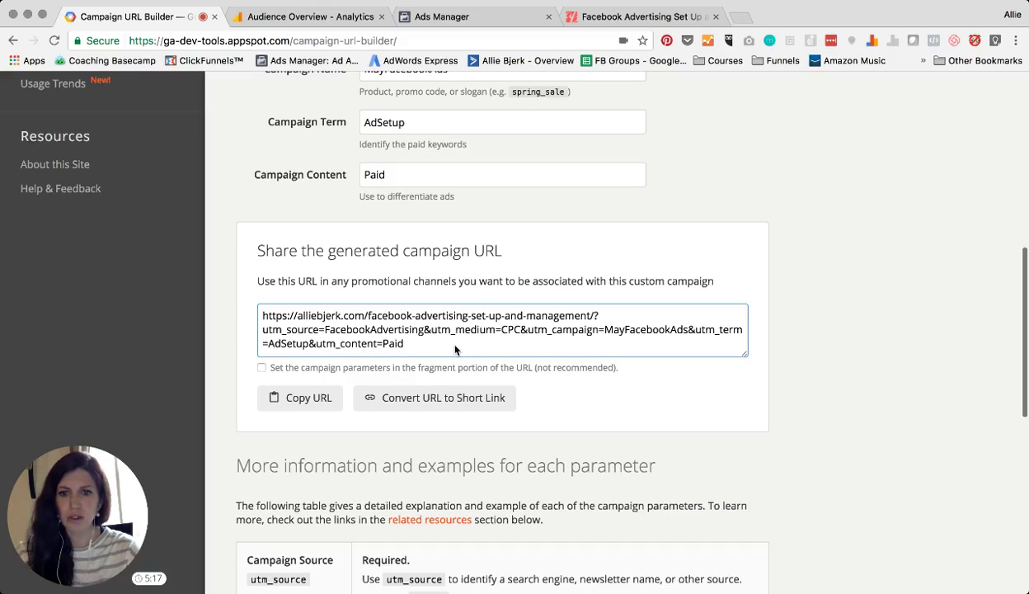
pyautogui.click(410, 348)
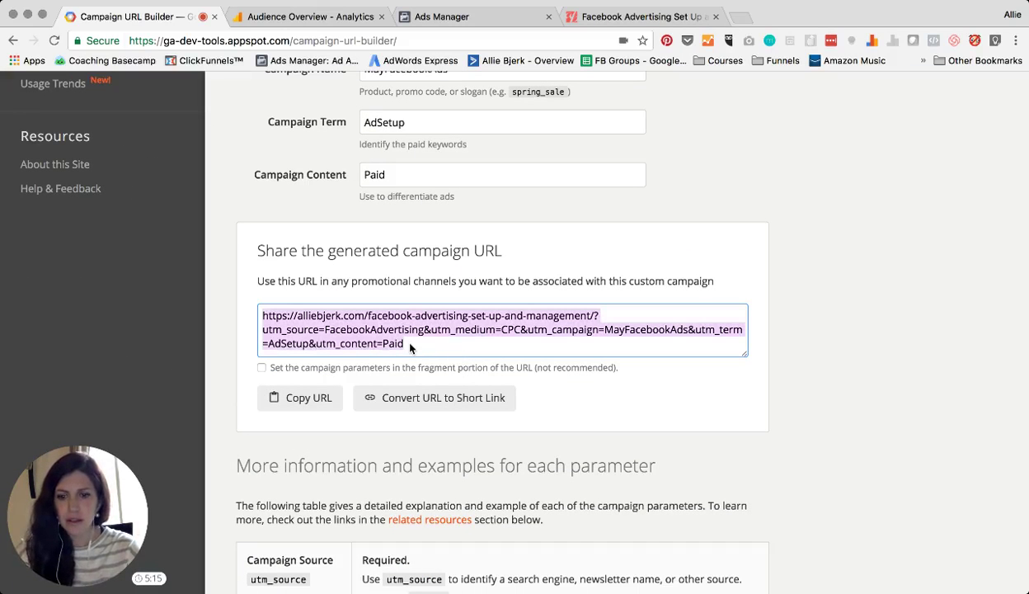
pyautogui.click(451, 399)
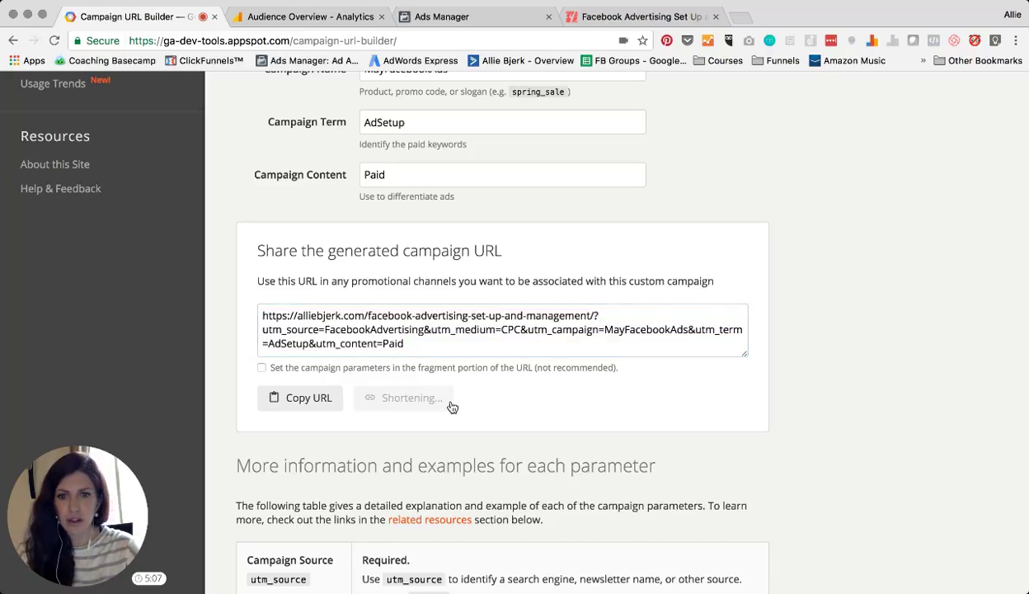
pyautogui.click(333, 323)
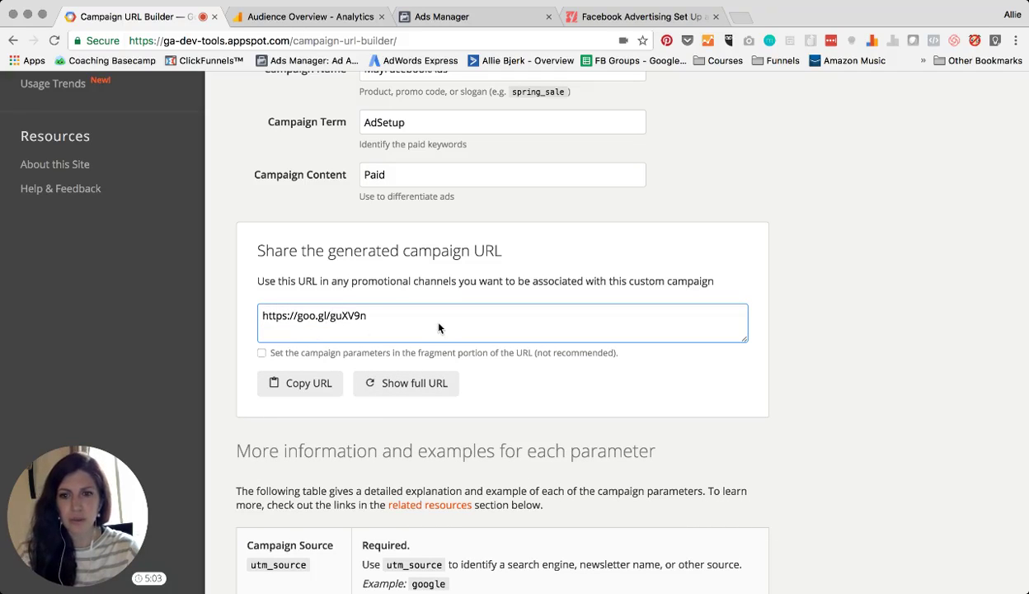
pyautogui.tripleClick(371, 326)
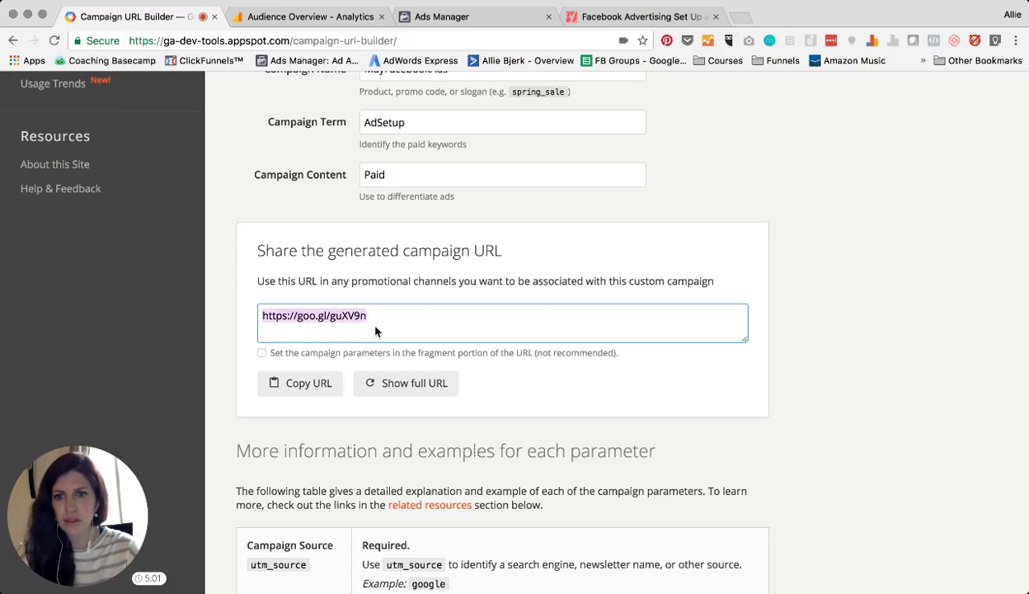
pyautogui.scroll(-4, 519, 318)
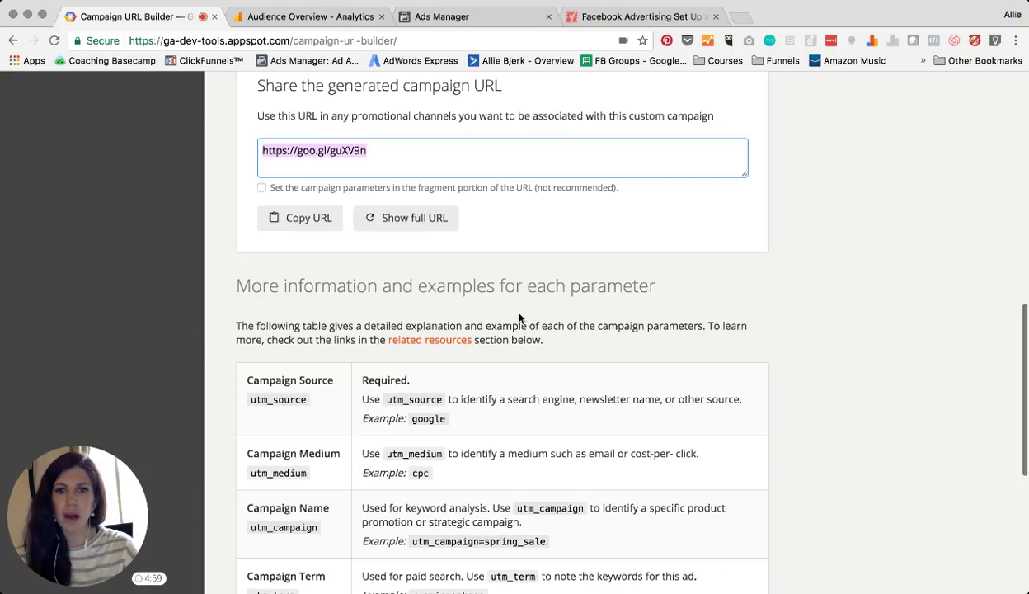
pyautogui.scroll(-2, 519, 318)
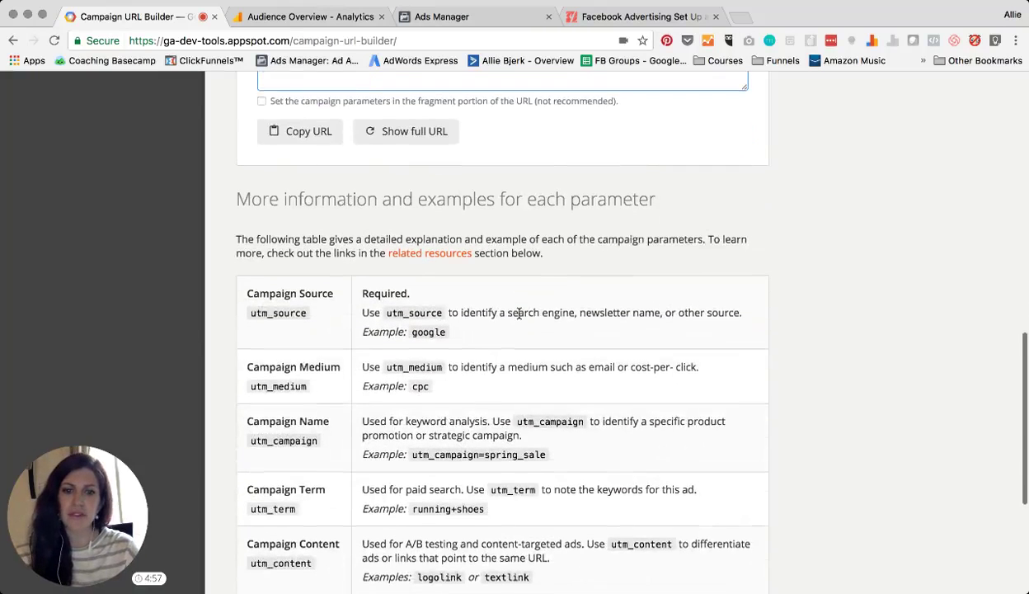
pyautogui.scroll(-1, 519, 312)
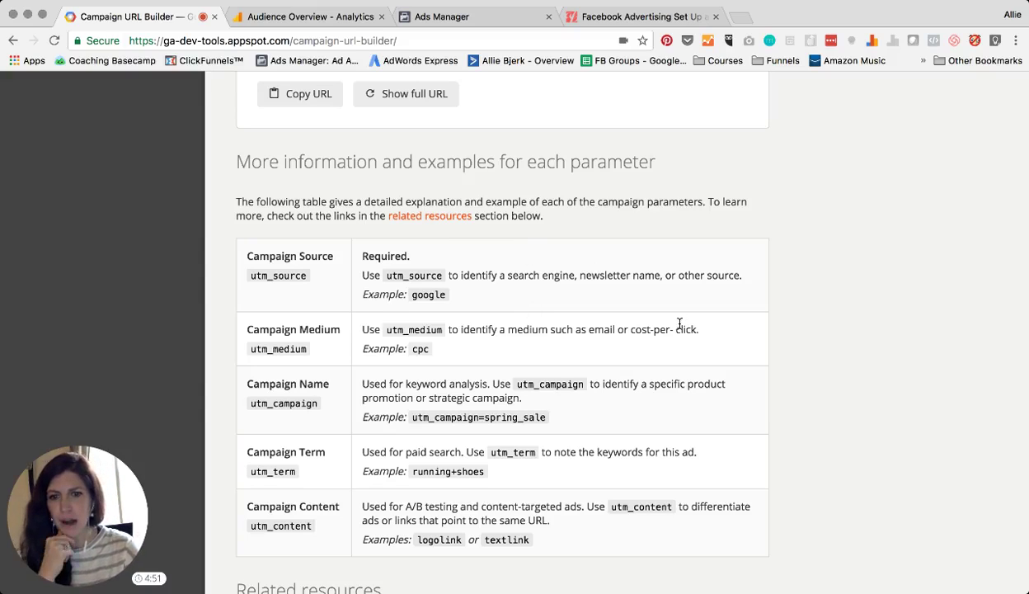
pyautogui.scroll(-1, 614, 338)
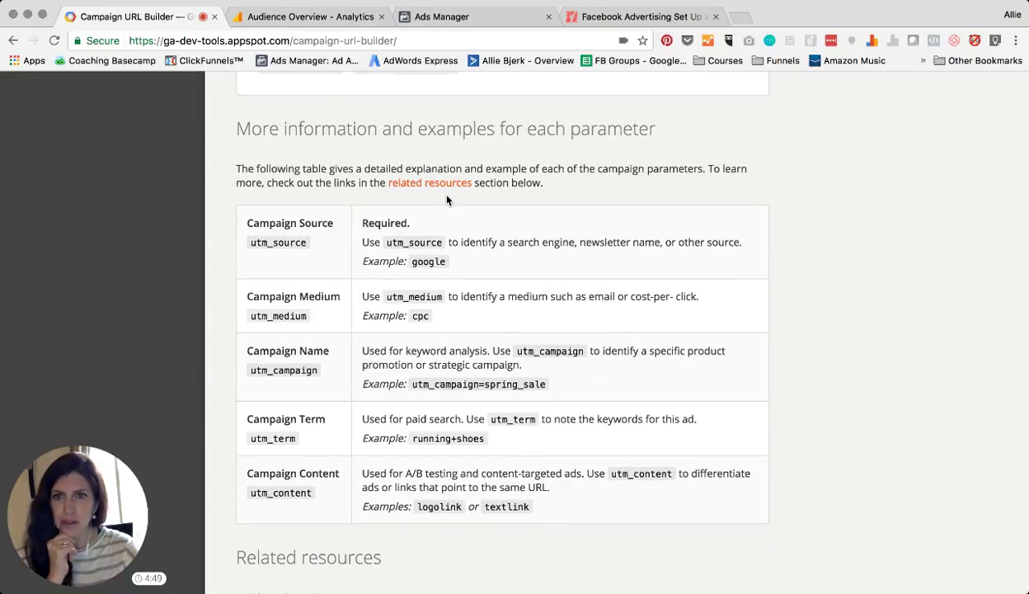
# Return to the Facebook ad in Ads Manager and scroll down to its Text section.
pyautogui.click(487, 18)
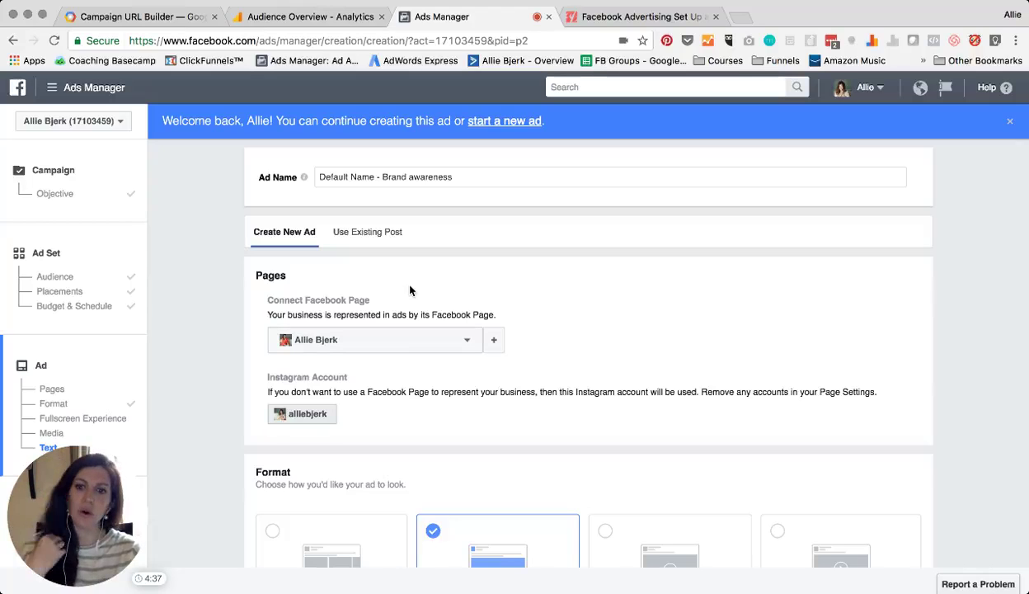
pyautogui.scroll(-1, 404, 290)
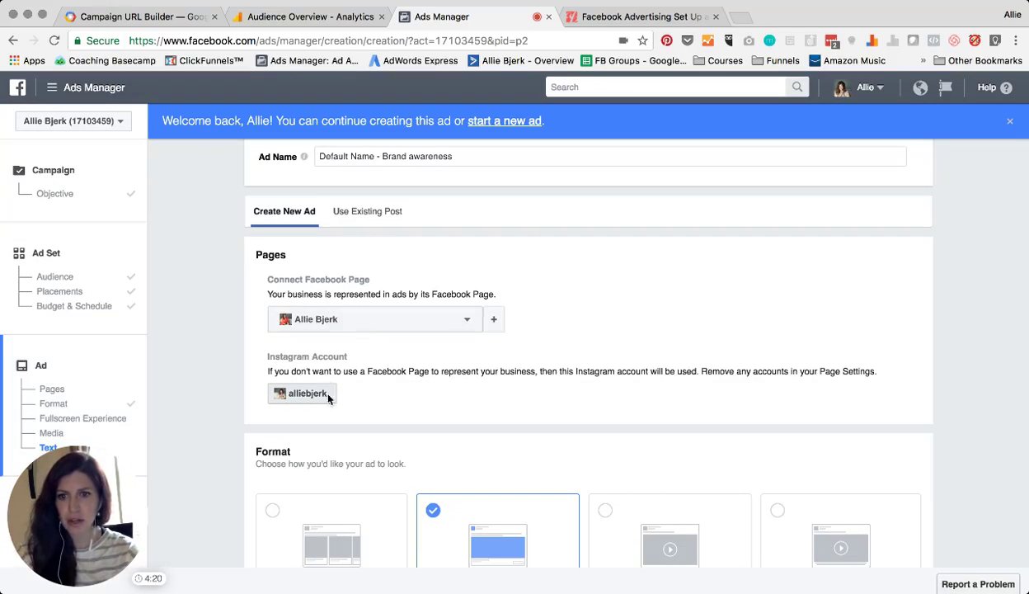
pyautogui.scroll(-3, 453, 372)
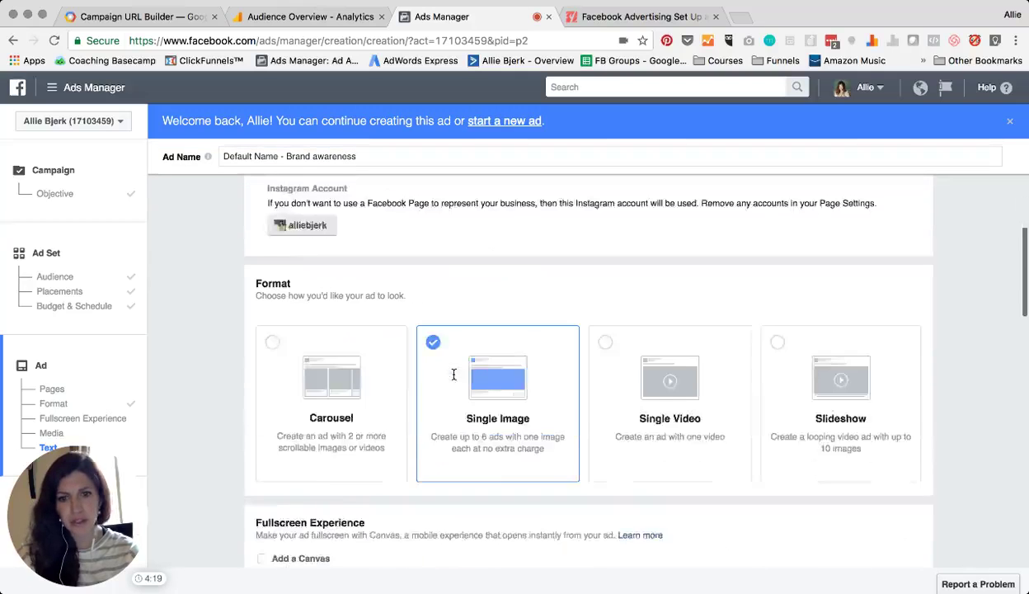
pyautogui.scroll(-1, 453, 374)
pyautogui.scroll(-2, 455, 379)
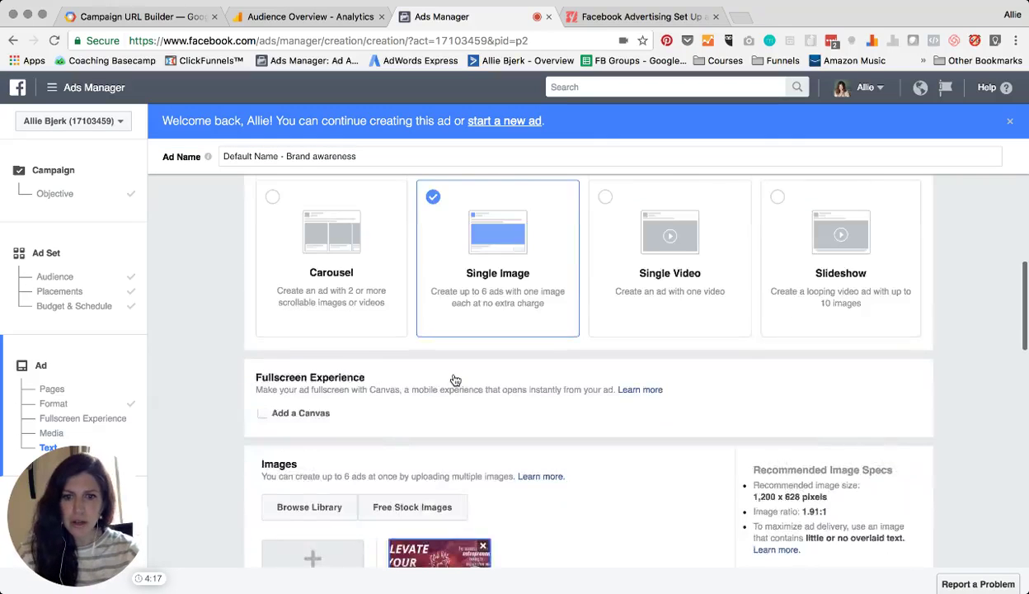
pyautogui.scroll(-5, 455, 379)
pyautogui.scroll(-1, 450, 407)
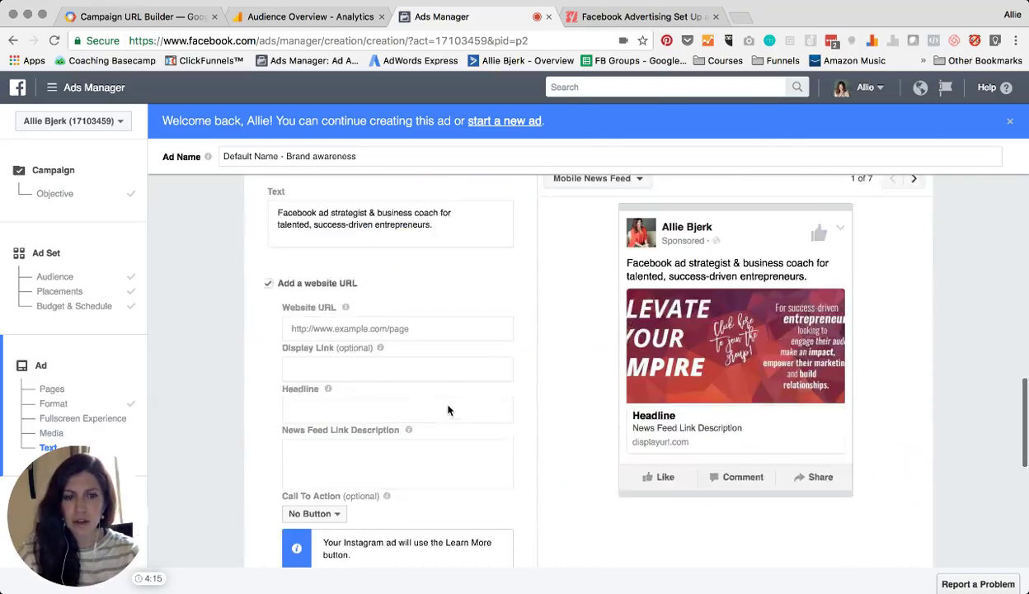
pyautogui.scroll(-2, 450, 412)
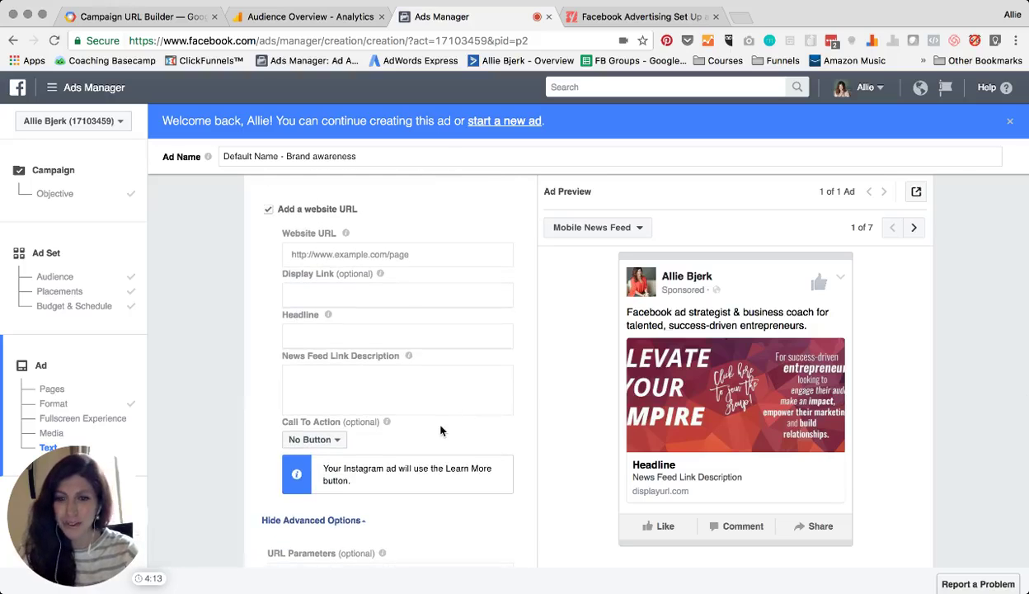
pyautogui.scroll(-3, 441, 428)
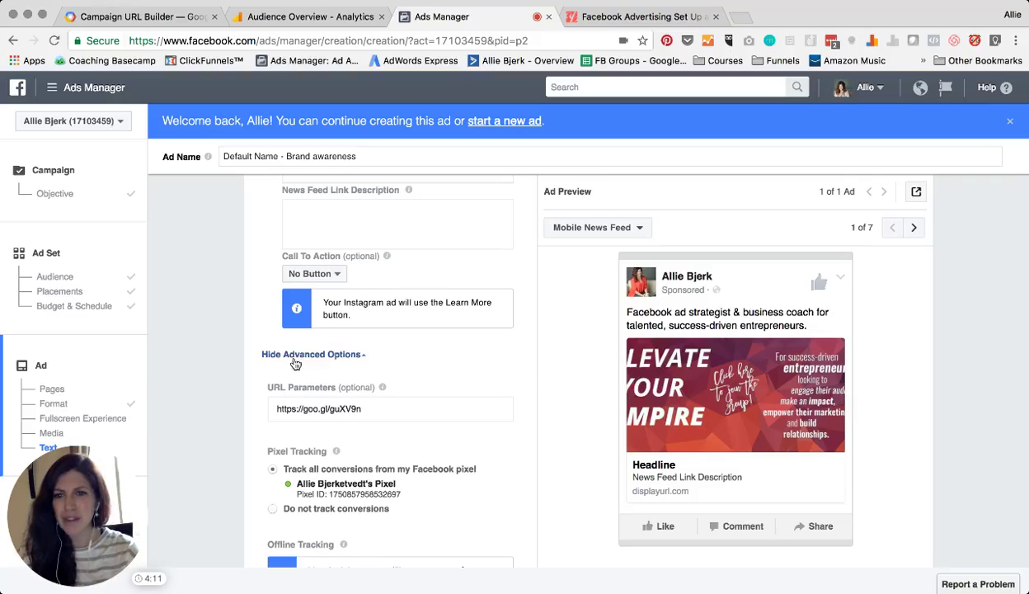
pyautogui.click(334, 354)
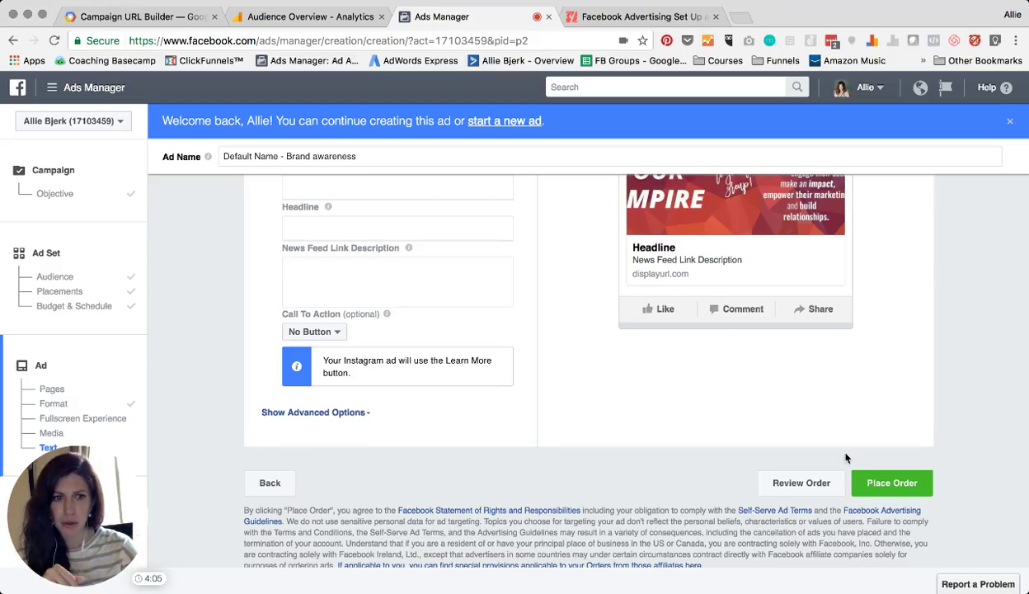
pyautogui.click(369, 416)
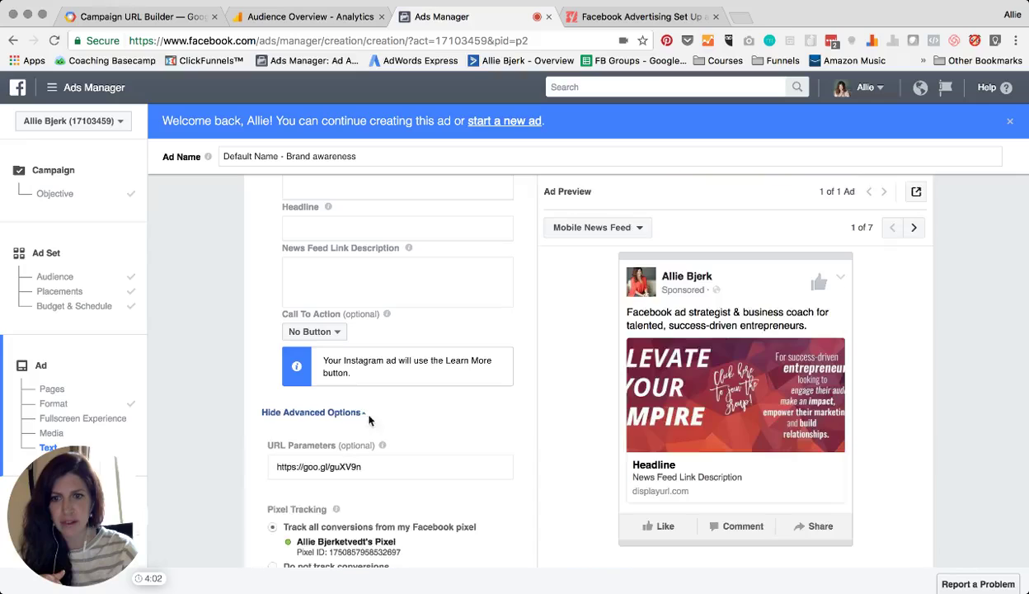
pyautogui.tripleClick(358, 468)
pyautogui.press('super+c')
pyautogui.click(358, 469)
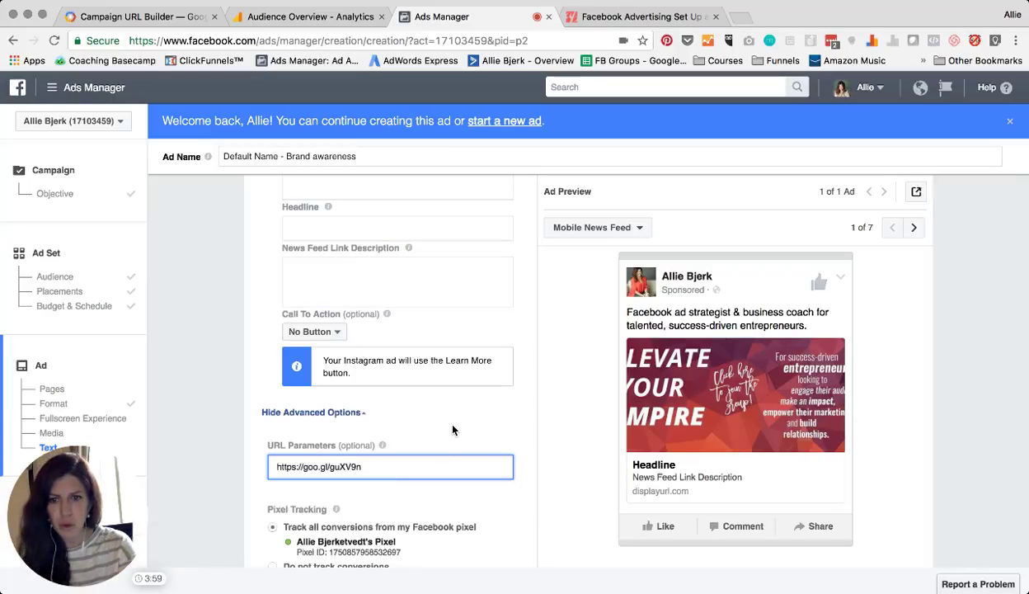
pyautogui.scroll(-2, 452, 428)
pyautogui.moveTo(382, 378)
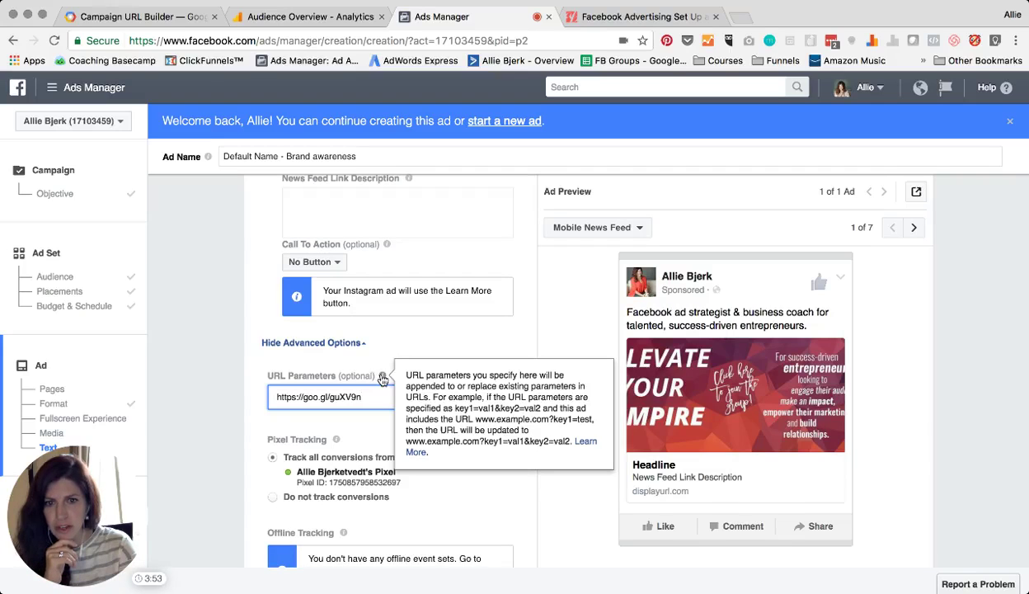
pyautogui.scroll(-2, 439, 351)
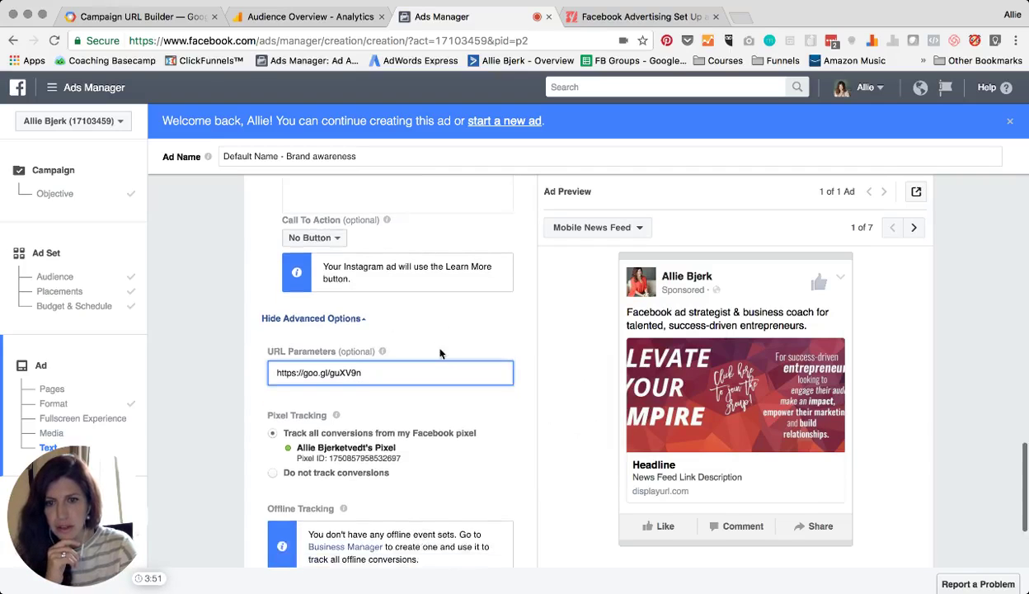
pyautogui.scroll(-1, 439, 353)
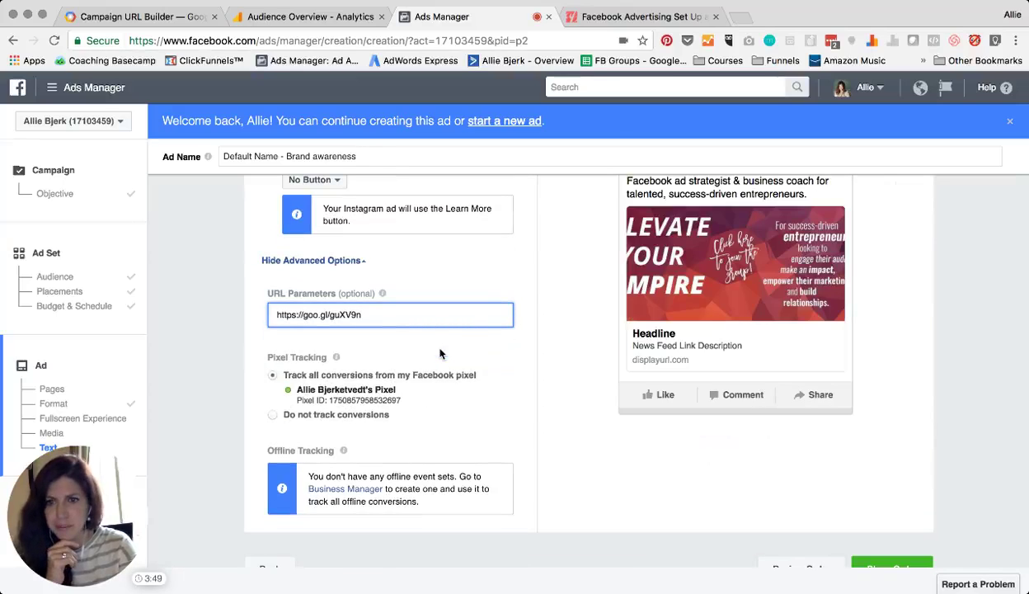
pyautogui.scroll(-2, 437, 351)
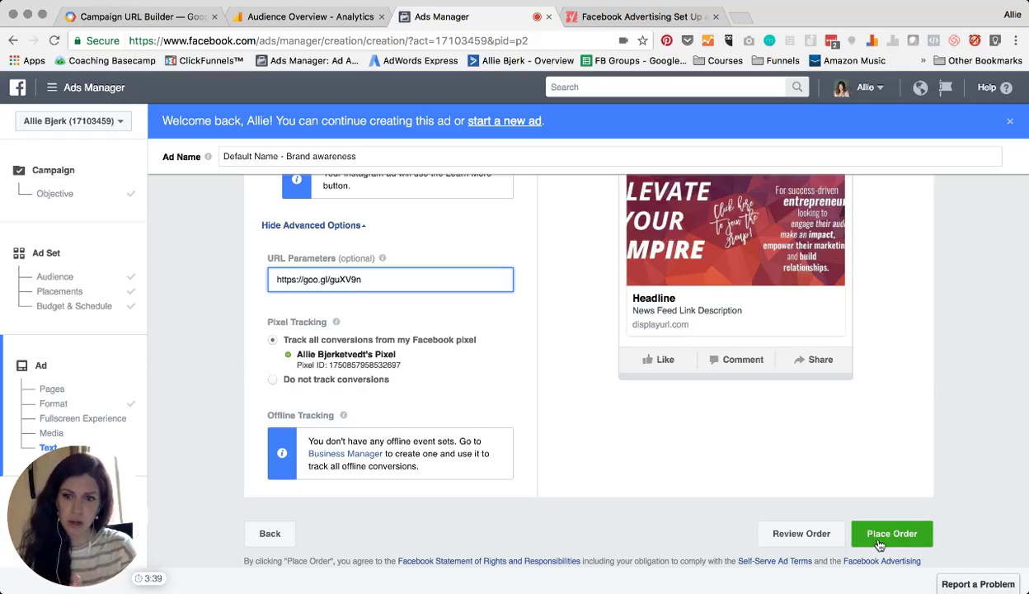
pyautogui.scroll(5, 822, 427)
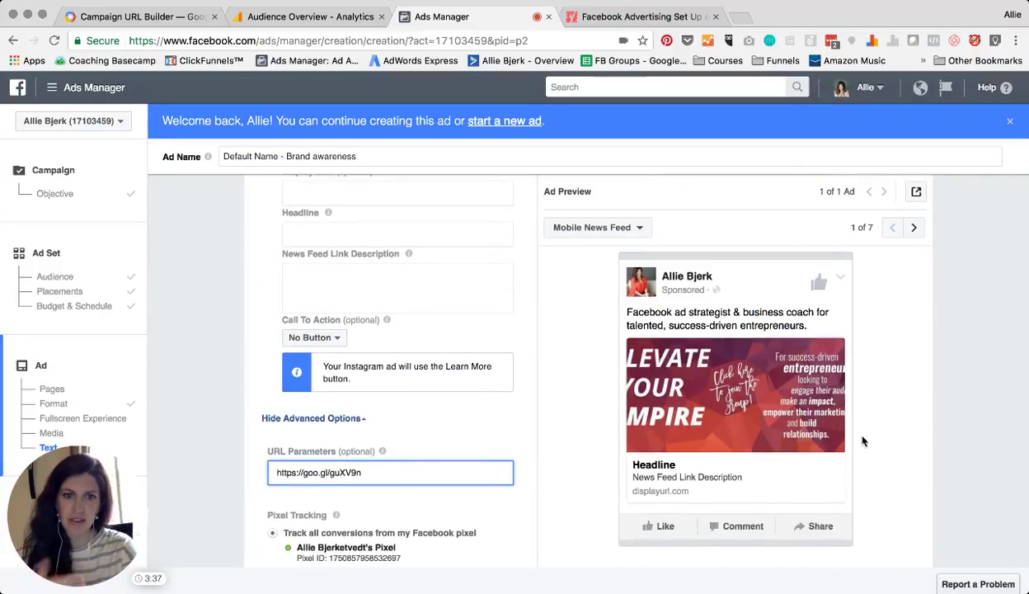
pyautogui.click(272, 18)
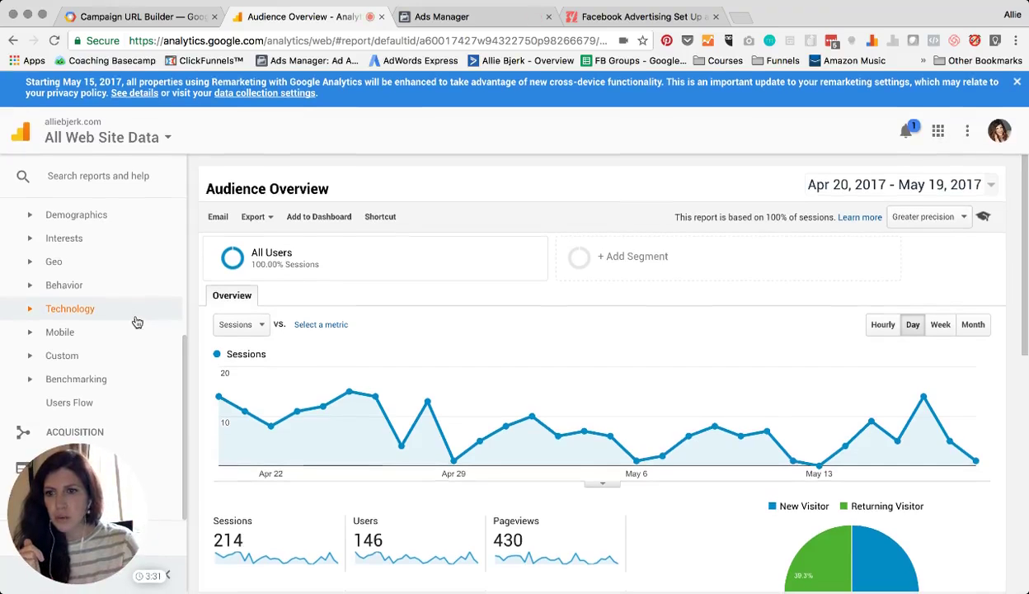
# Bring up alliebjerk.com's Audience Overview showing 214 sessions, 146 users and 430 pageviews.
pyautogui.moveTo(103, 475); pyautogui.dragTo(971, 106)
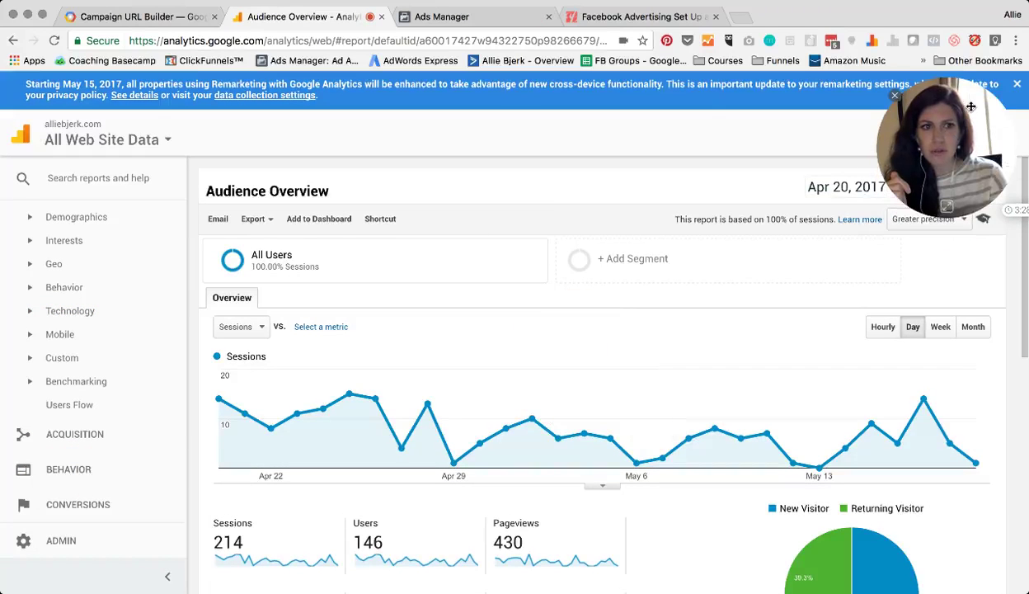
pyautogui.click(662, 16)
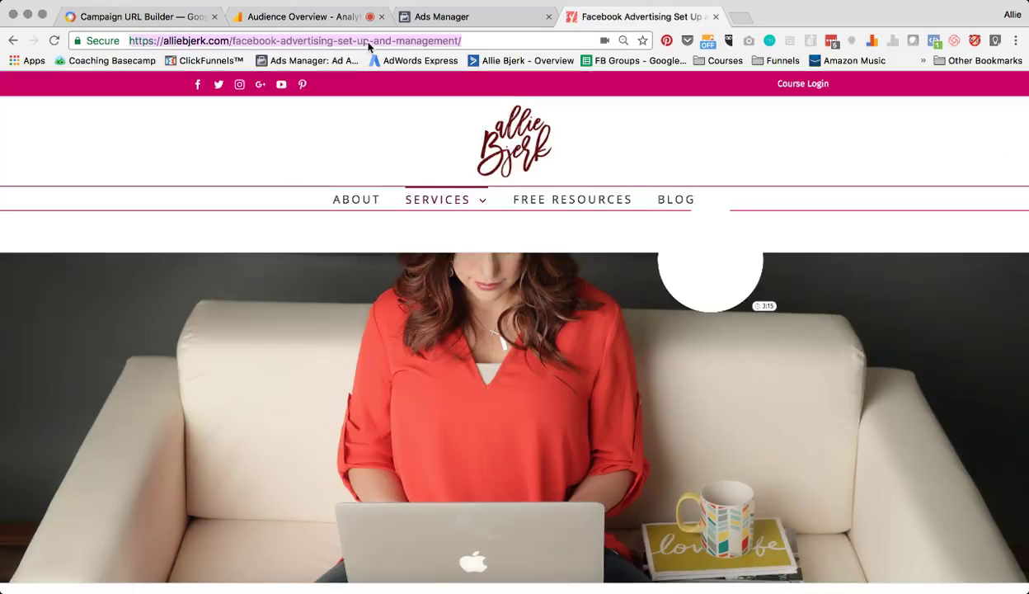
pyautogui.click(368, 44)
pyautogui.press('super+v')
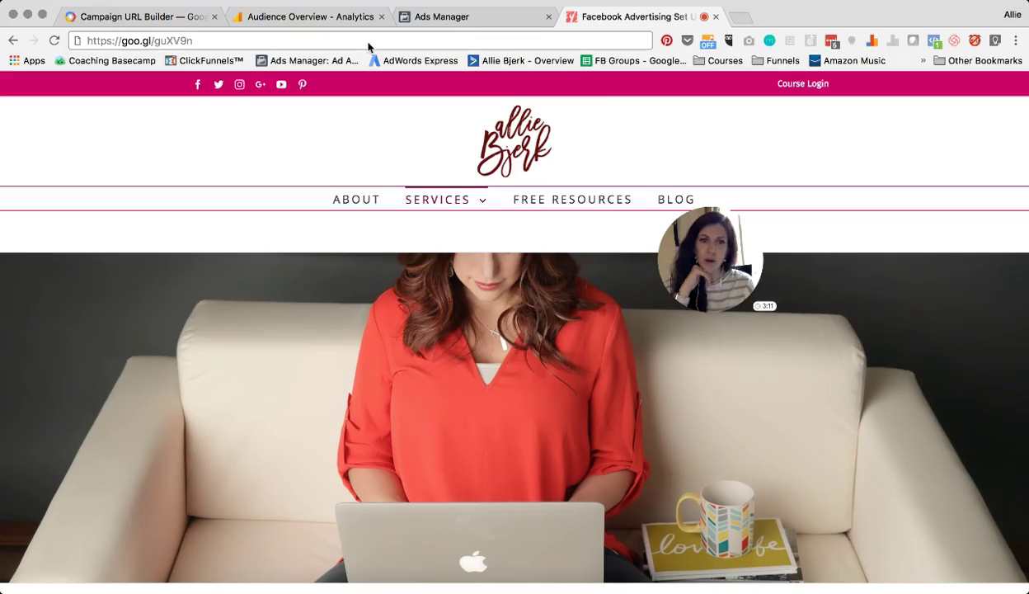
pyautogui.press('Return')
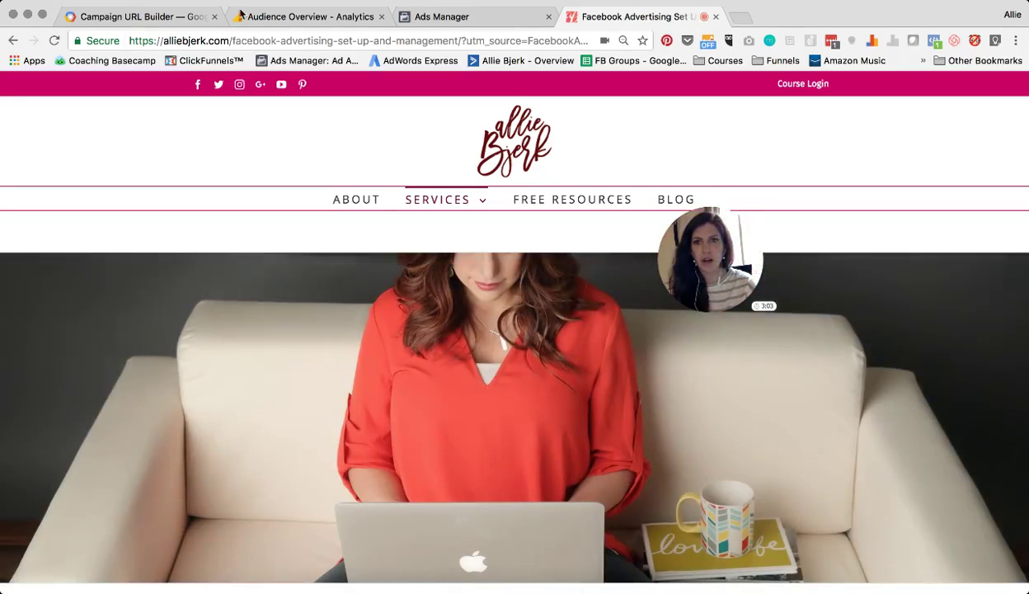
# Back in Google Analytics, collapse Audience and expand Acquisition > All Traffic in the sidebar.
pyautogui.click(286, 16)
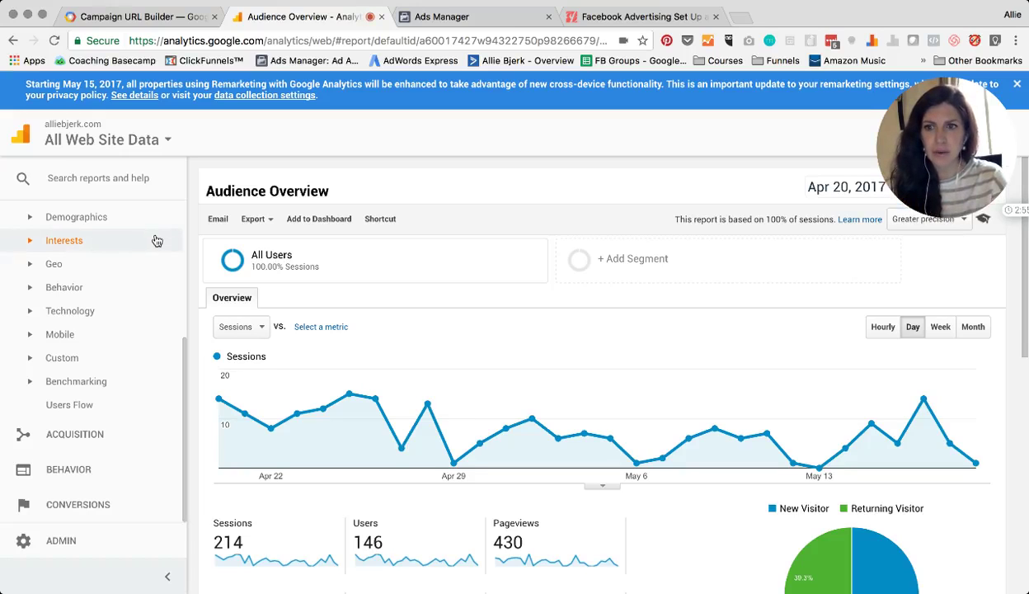
pyautogui.scroll(5, 123, 231)
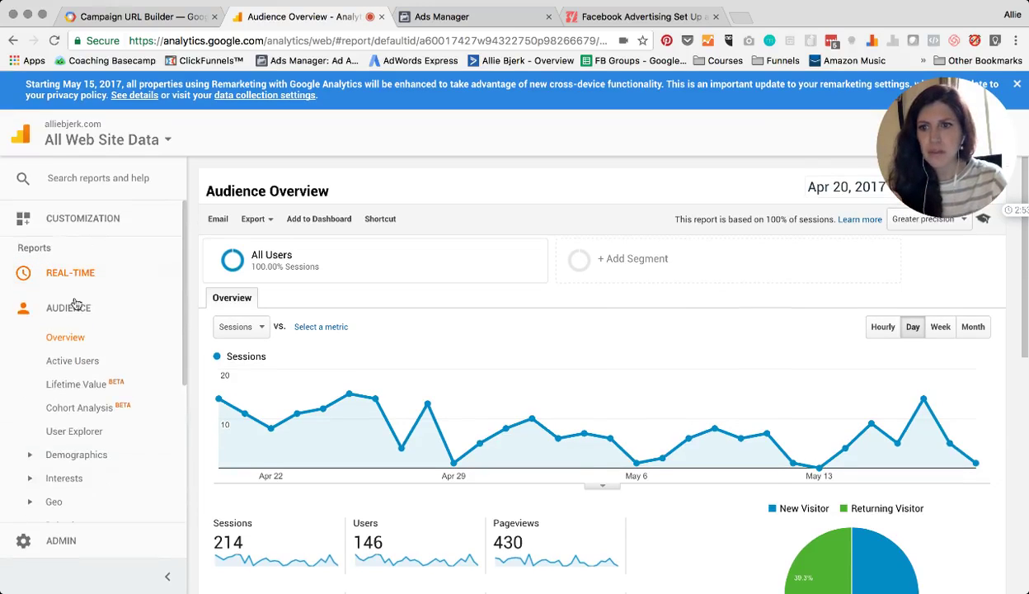
pyautogui.click(74, 305)
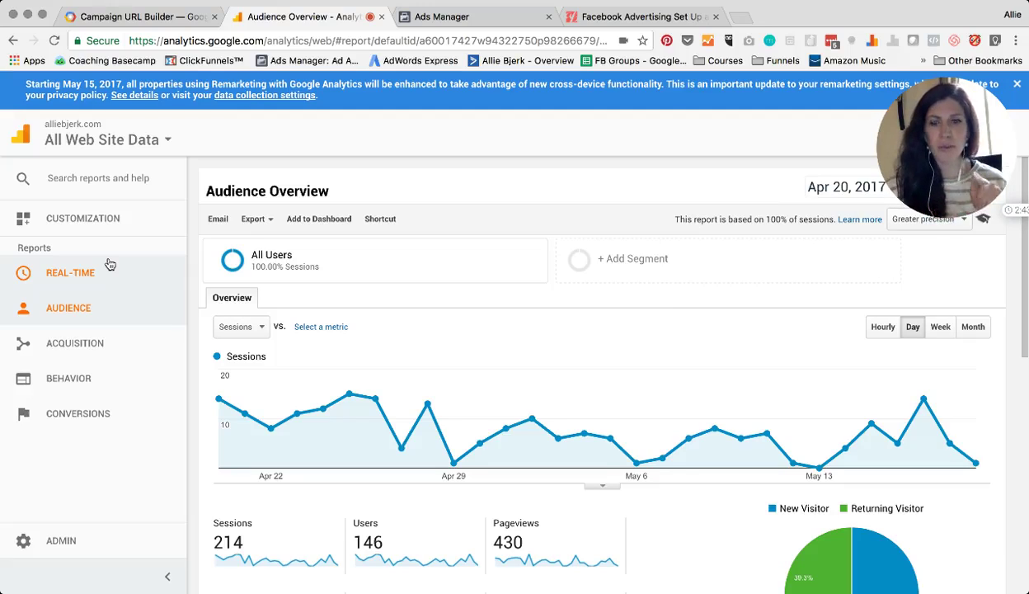
pyautogui.click(27, 345)
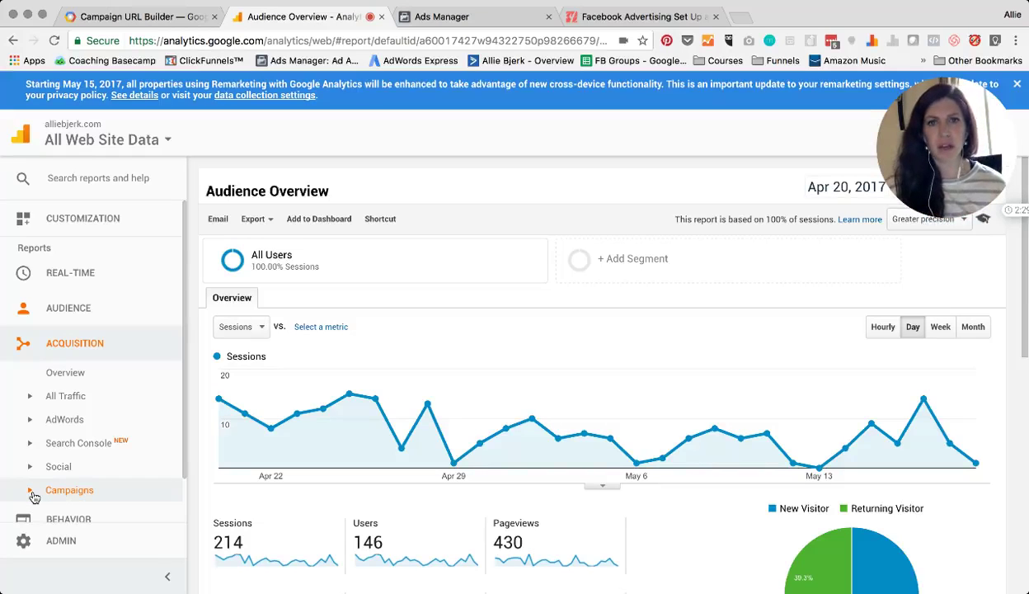
pyautogui.click(28, 395)
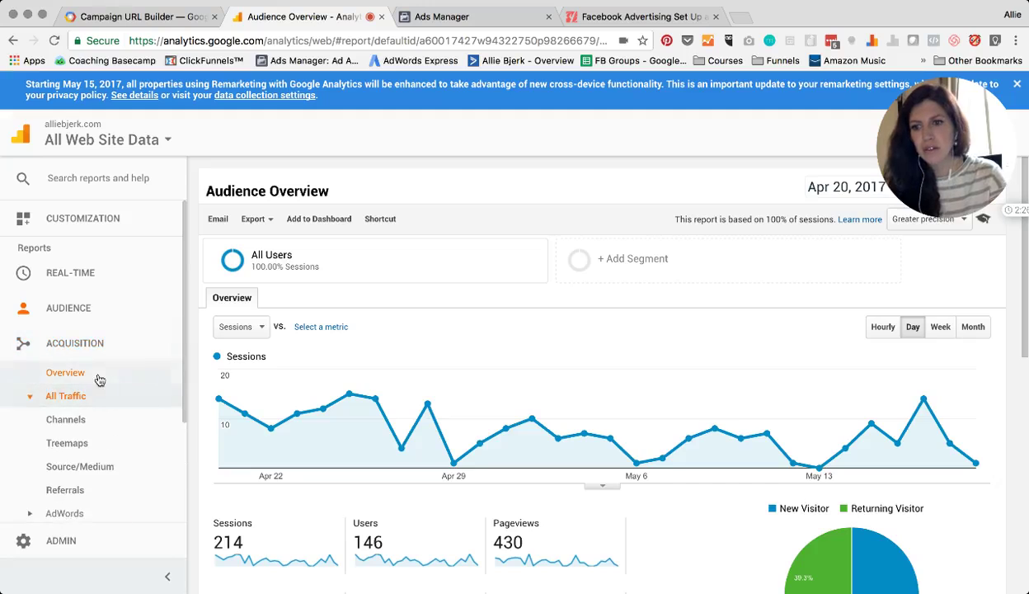
pyautogui.scroll(-1, 99, 407)
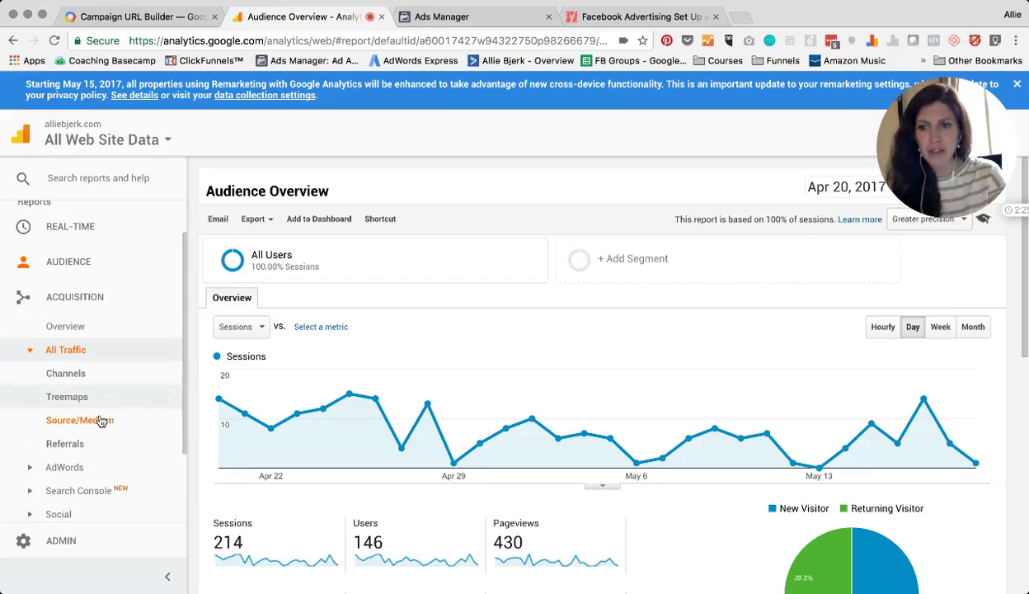
# Review the Source/Medium table, led by (direct) / (none) at 161, then expand Campaigns.
pyautogui.click(99, 421)
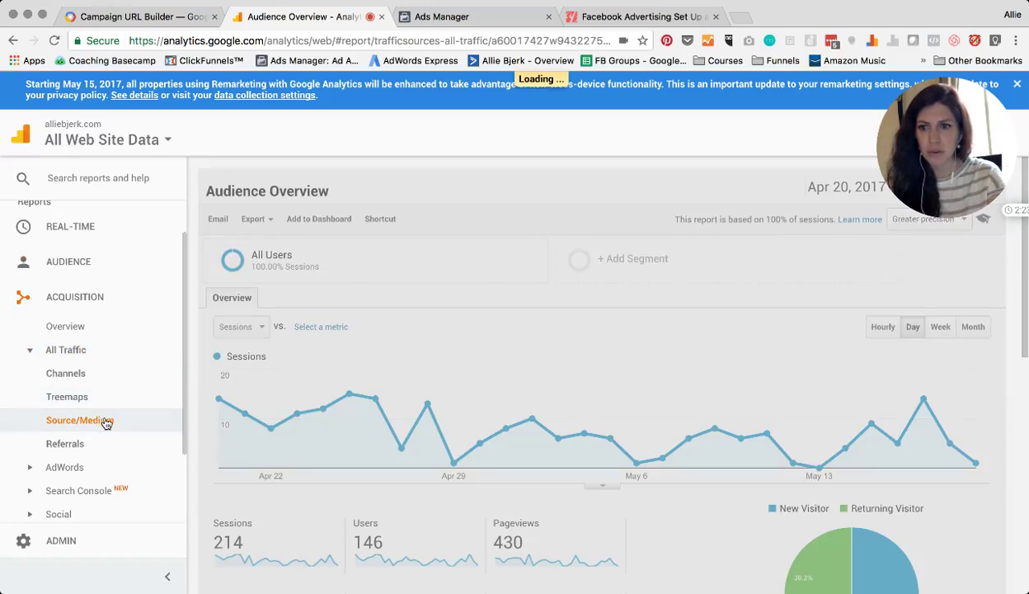
pyautogui.scroll(-3, 342, 338)
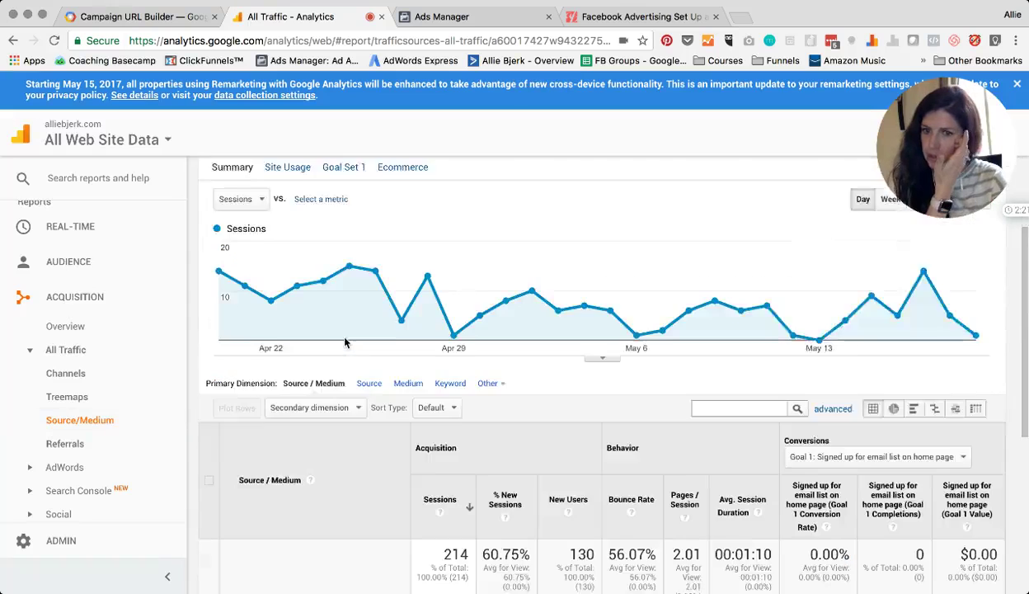
pyautogui.scroll(-4, 345, 342)
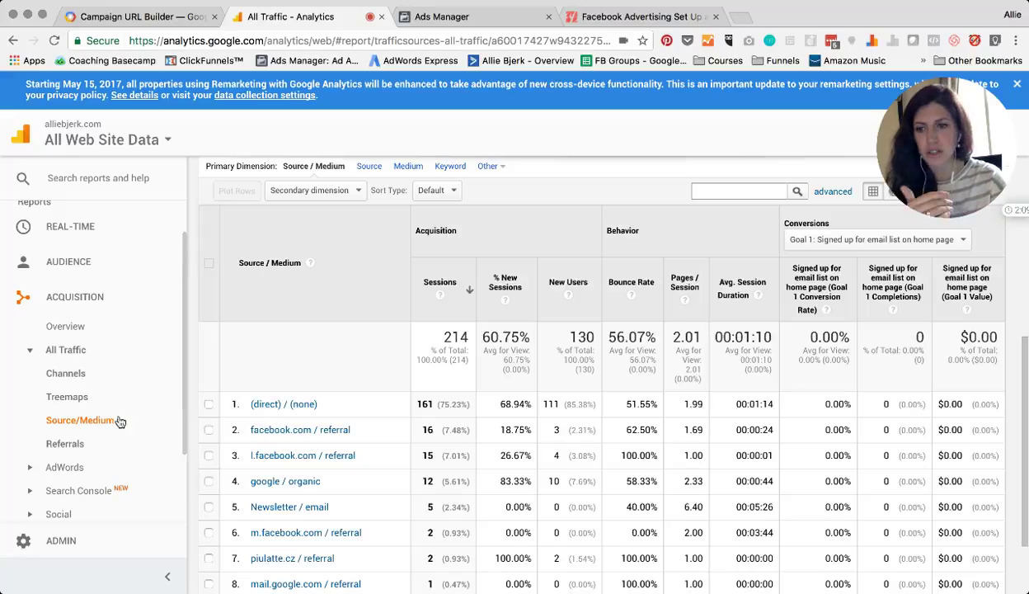
pyautogui.scroll(-2, 115, 425)
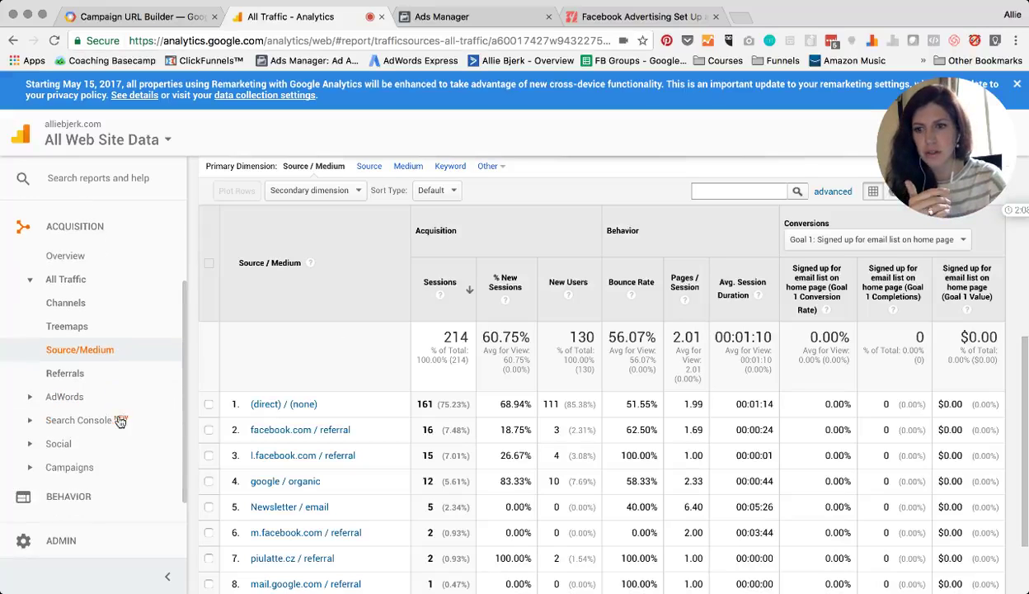
pyautogui.click(69, 461)
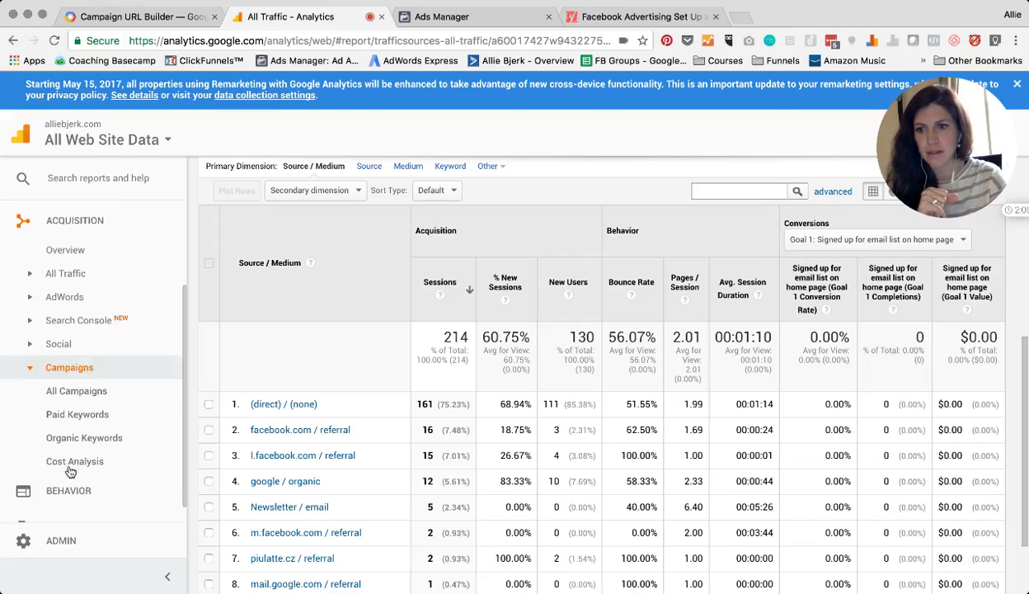
# Open All Campaigns showing 5 sessions and keep the conversions goal on Goal 1.
pyautogui.click(76, 392)
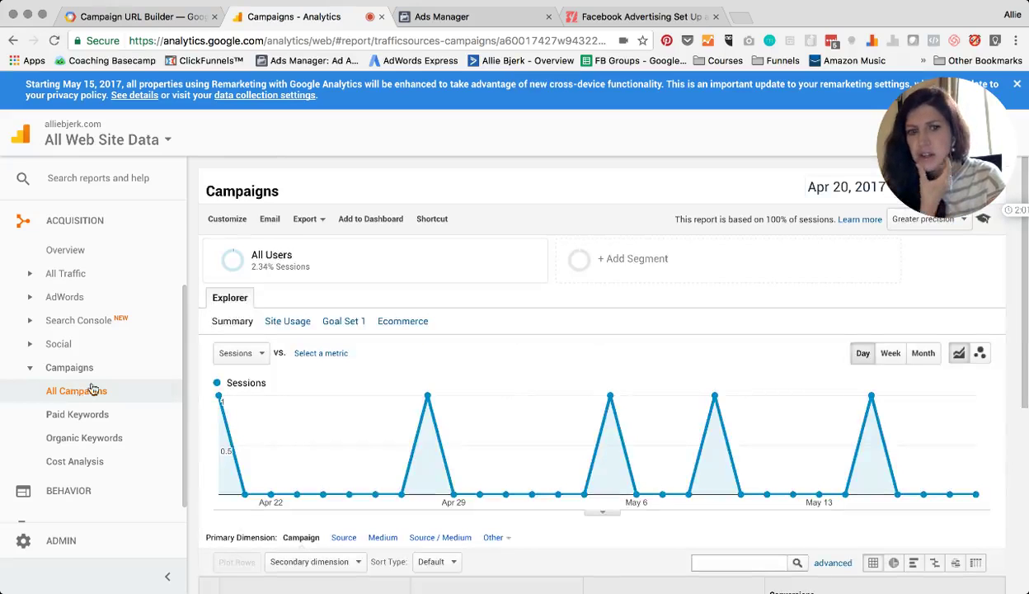
pyautogui.scroll(-3, 479, 359)
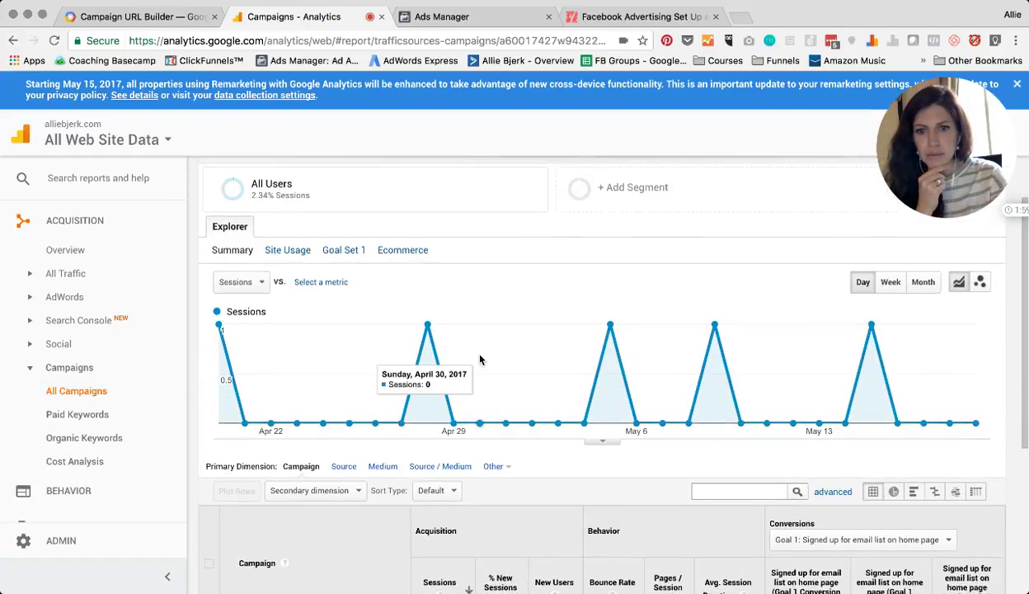
pyautogui.scroll(-5, 480, 359)
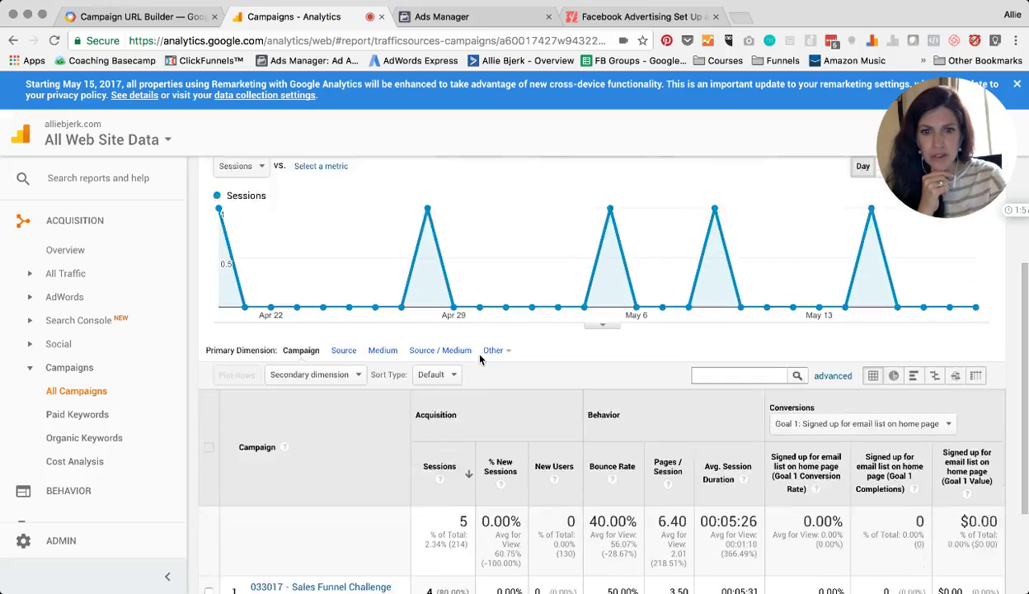
pyautogui.scroll(-1, 480, 359)
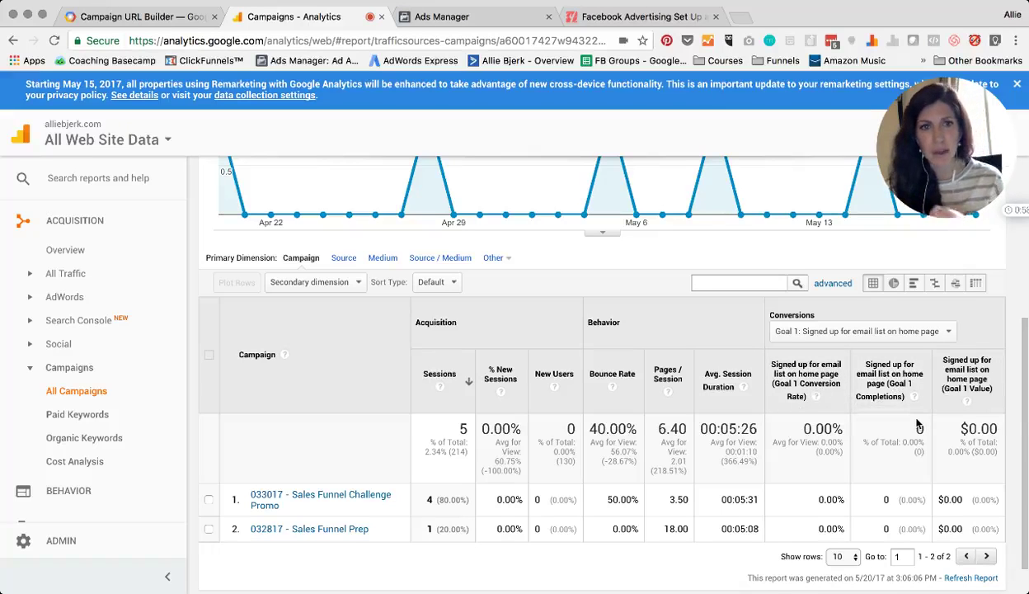
pyautogui.click(816, 338)
pyautogui.click(824, 375)
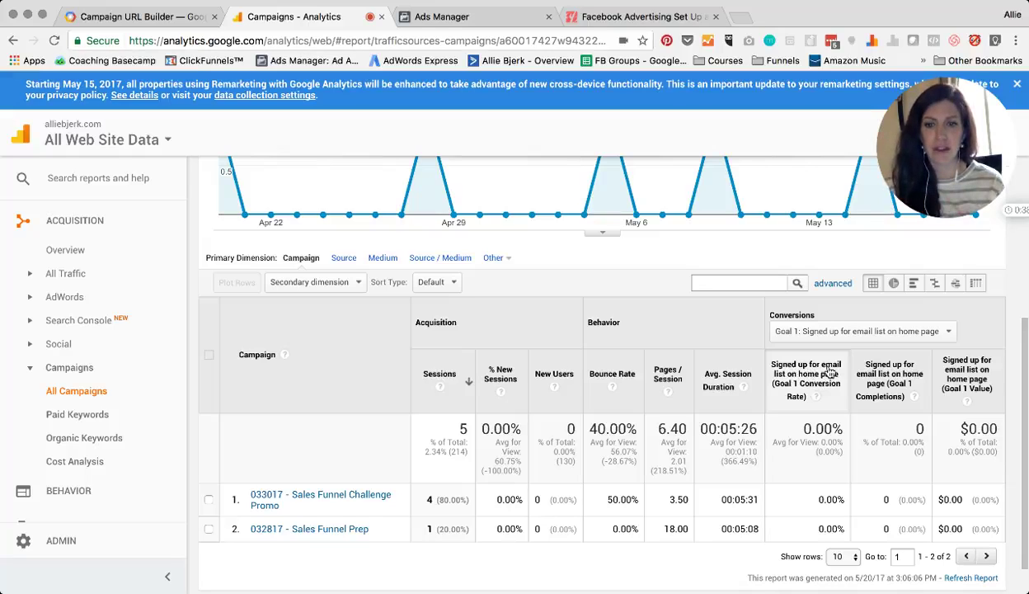
# Drill into 033017 - Sales Funnel Challenge Promo to see its 4 Newsletter / email sessions.
pyautogui.click(360, 498)
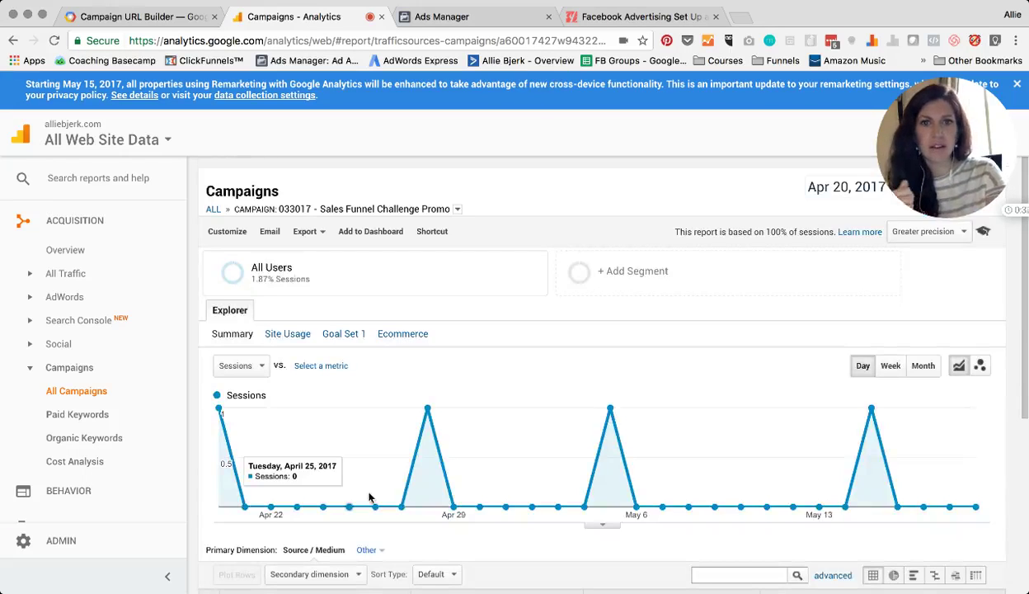
pyautogui.scroll(-3, 483, 423)
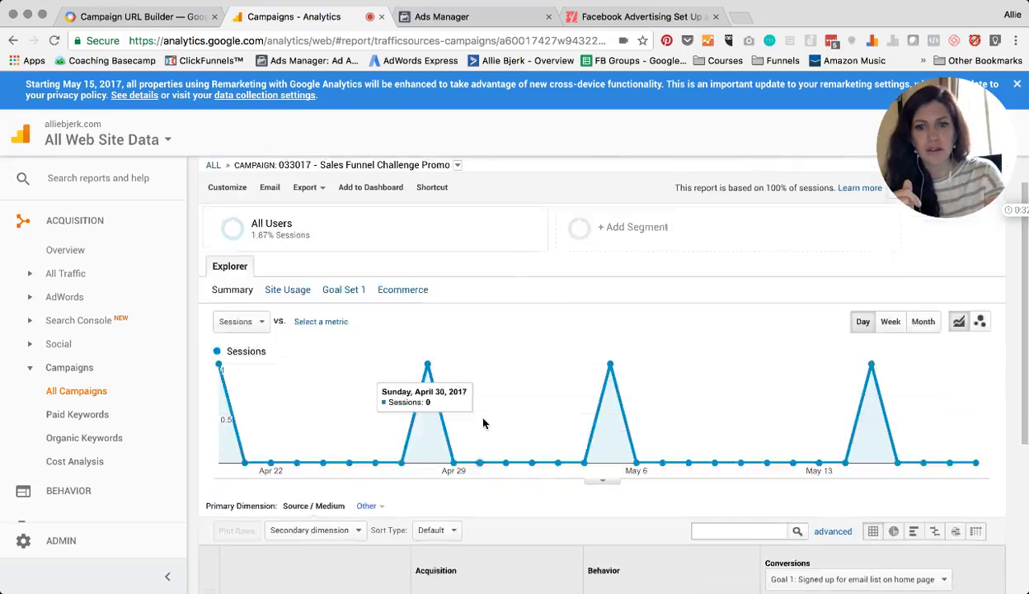
pyautogui.scroll(-4, 483, 423)
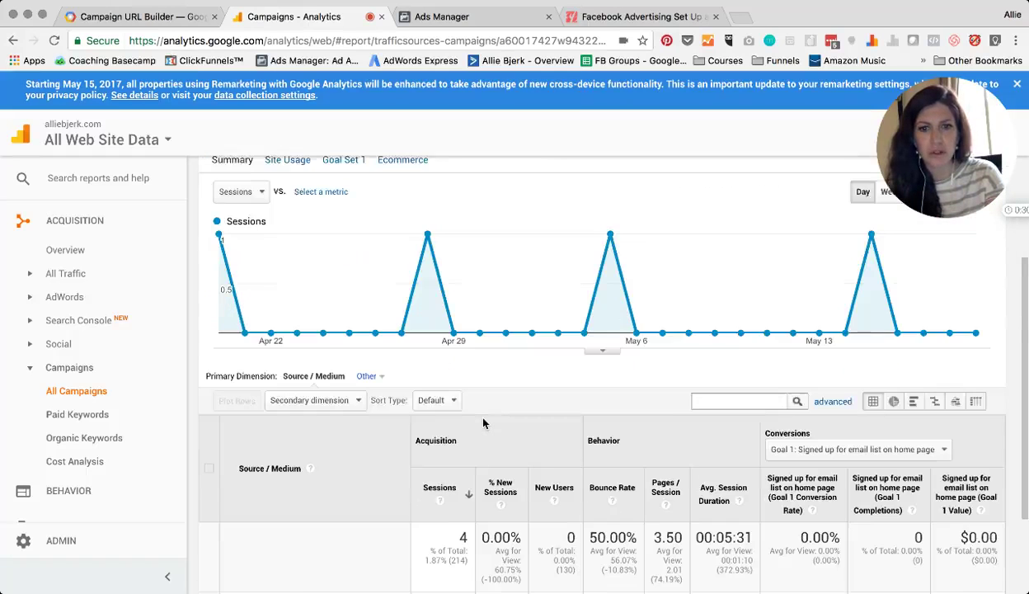
pyautogui.scroll(-1, 483, 422)
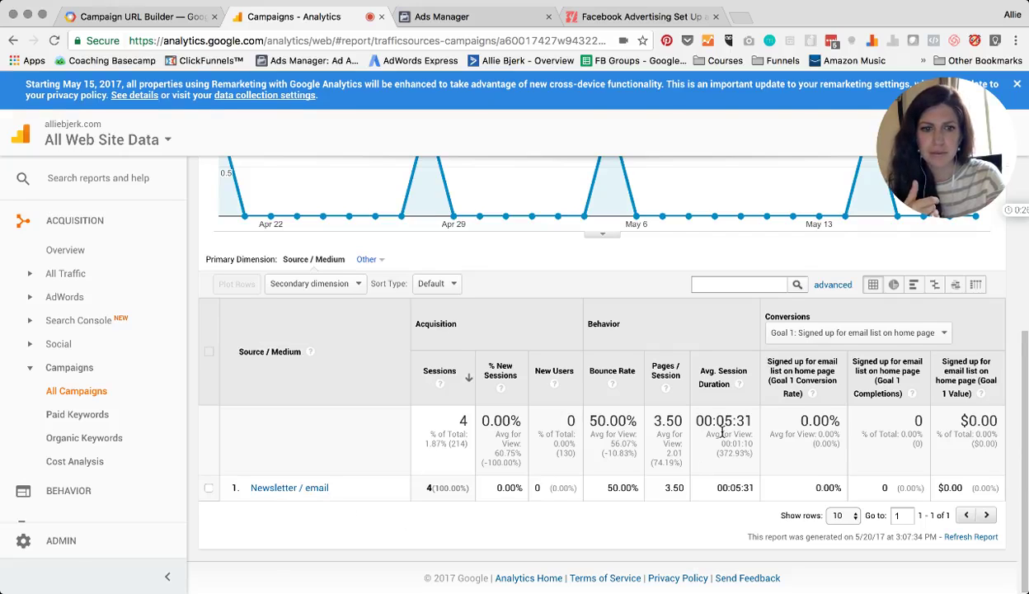
pyautogui.scroll(1, 722, 430)
pyautogui.scroll(5, 722, 430)
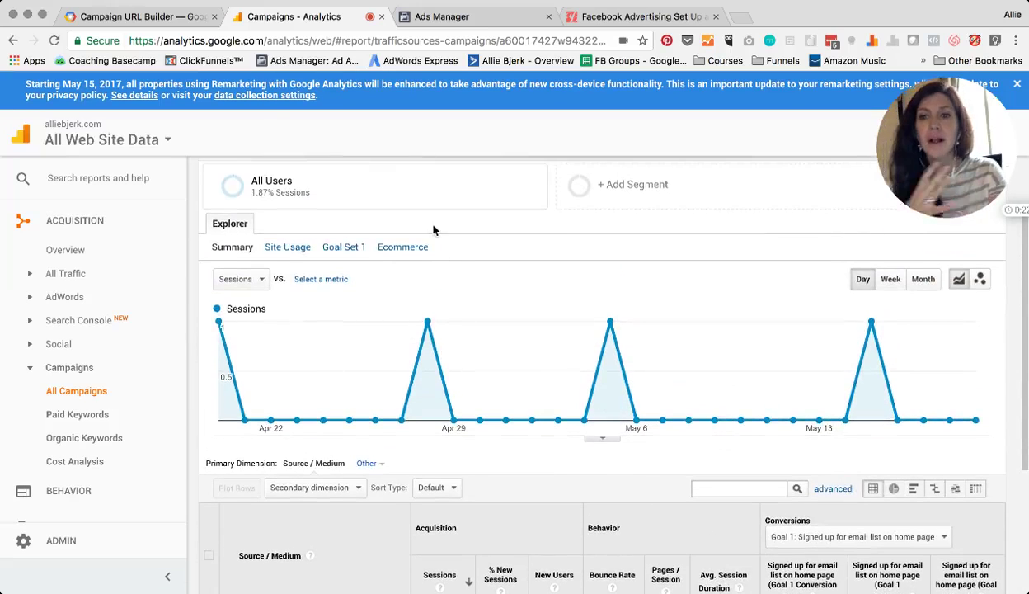
pyautogui.click(140, 16)
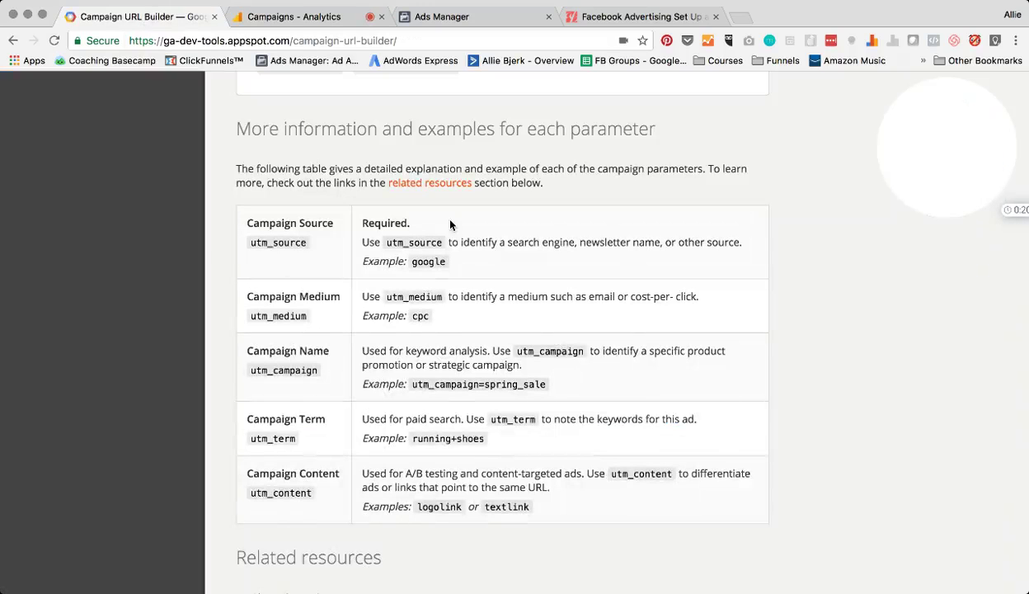
pyautogui.scroll(5, 450, 224)
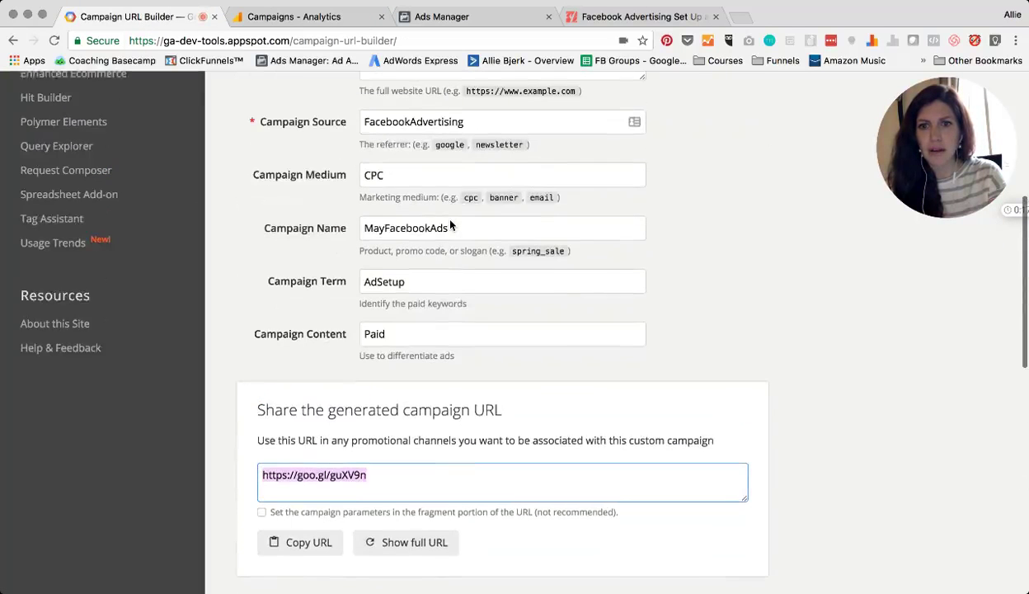
pyautogui.scroll(4, 450, 224)
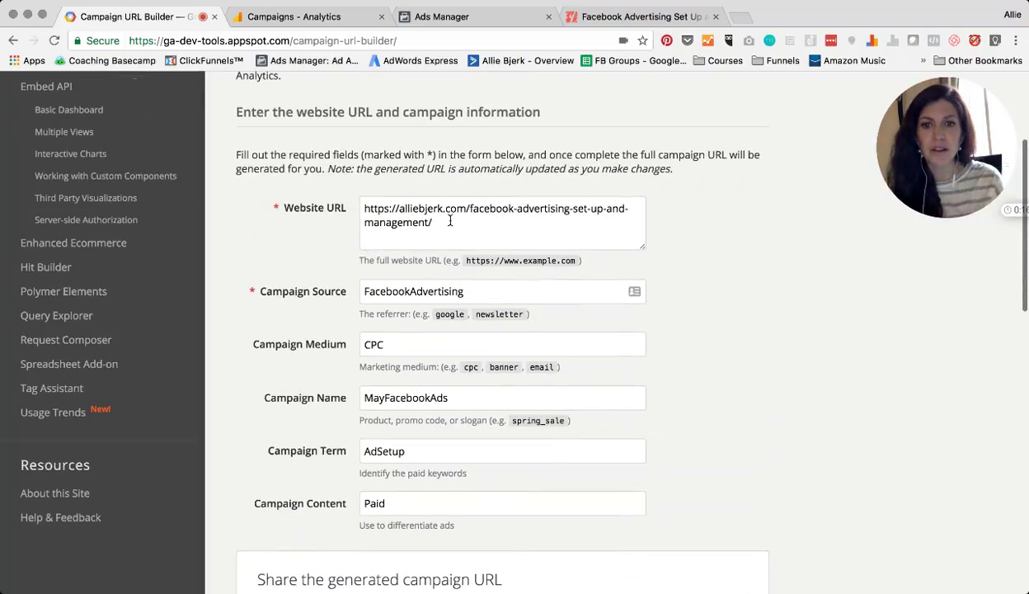
pyautogui.scroll(-10, 450, 221)
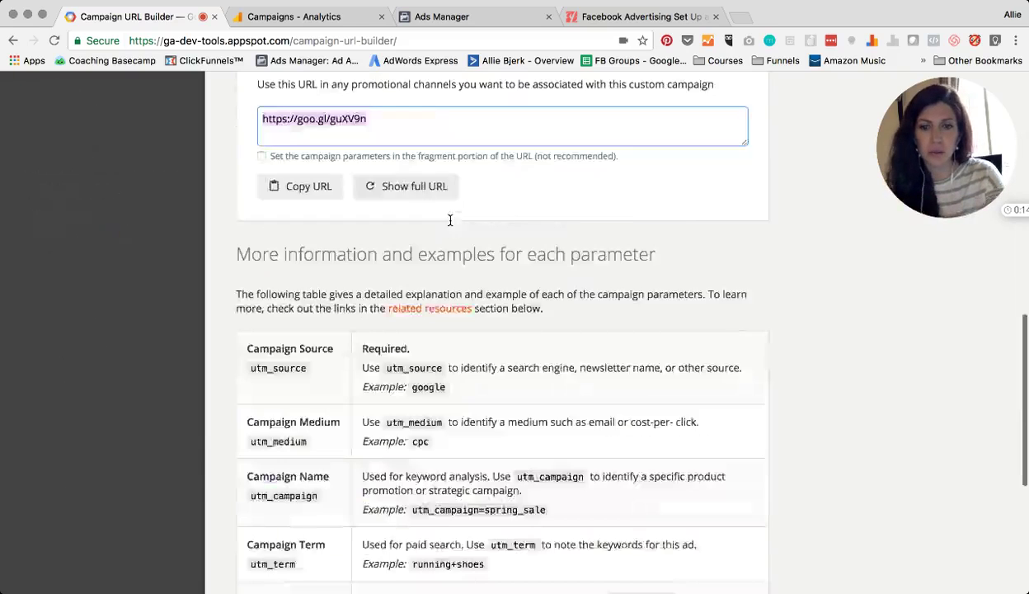
pyautogui.scroll(6, 413, 237)
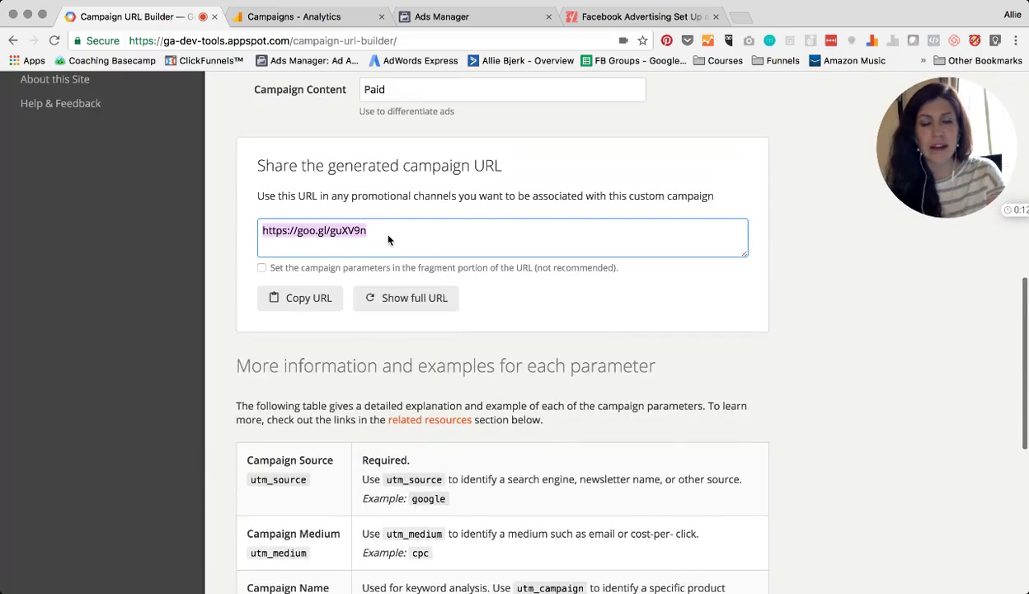